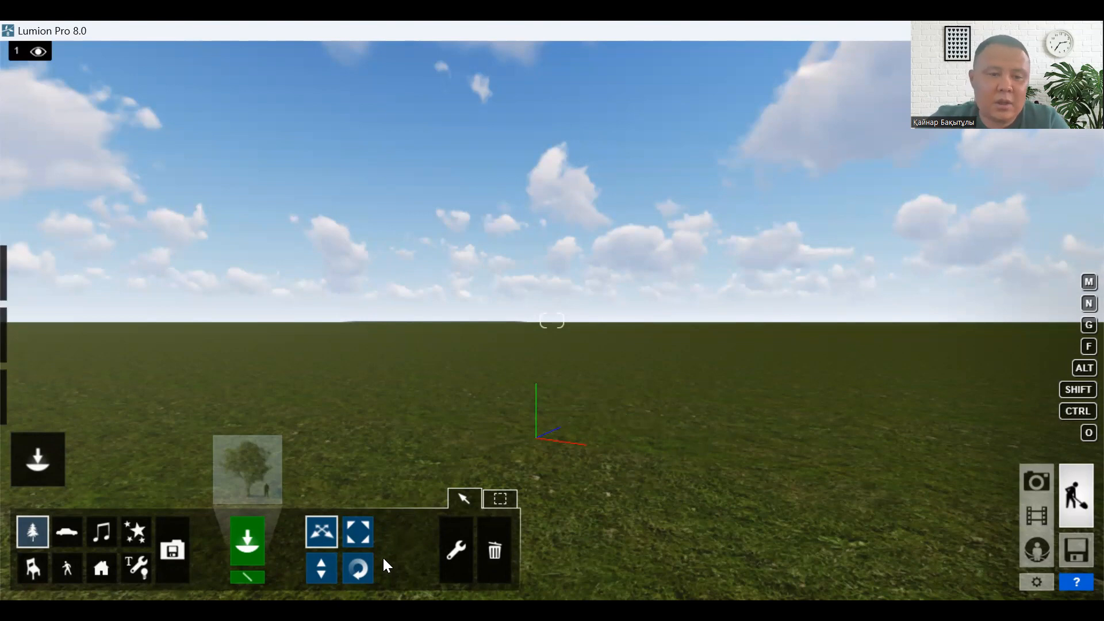
Step: Import the SketchUp file тптк,.skp as тптк,22 into the Main (default) category and place the model on the terrain
left_click(245, 549)
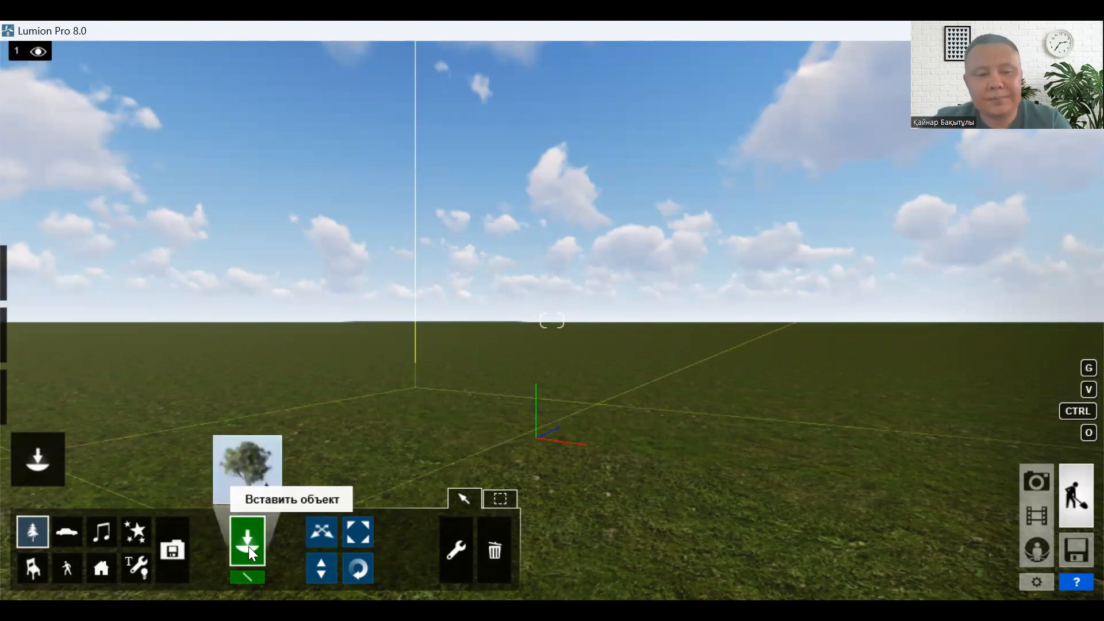
left_click(175, 553)
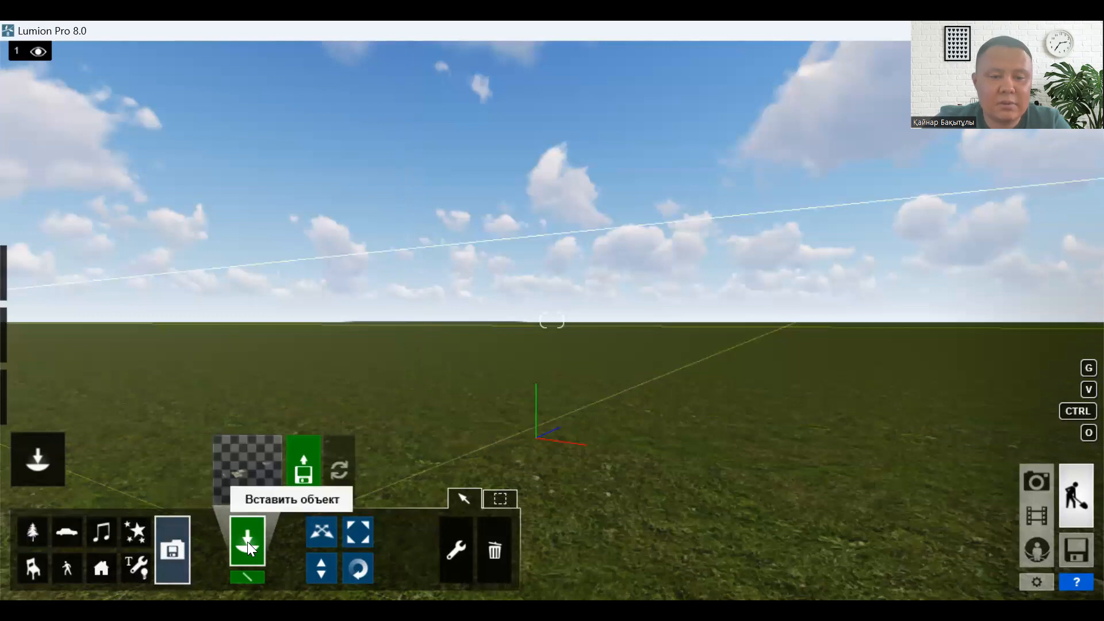
left_click(310, 460)
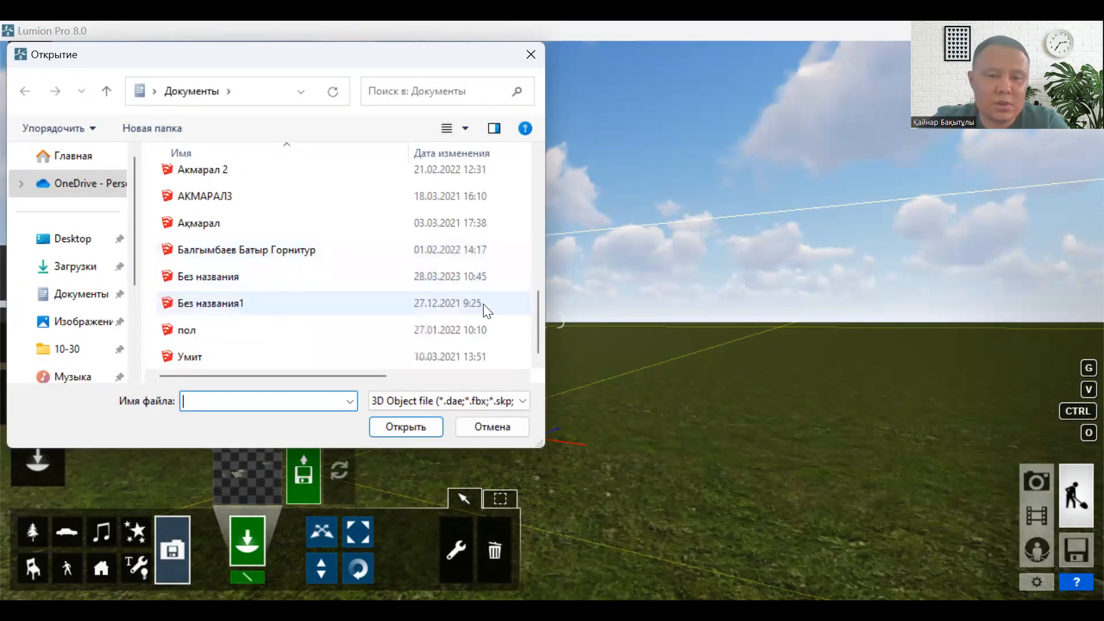
left_click_drag(537, 299, 516, 219)
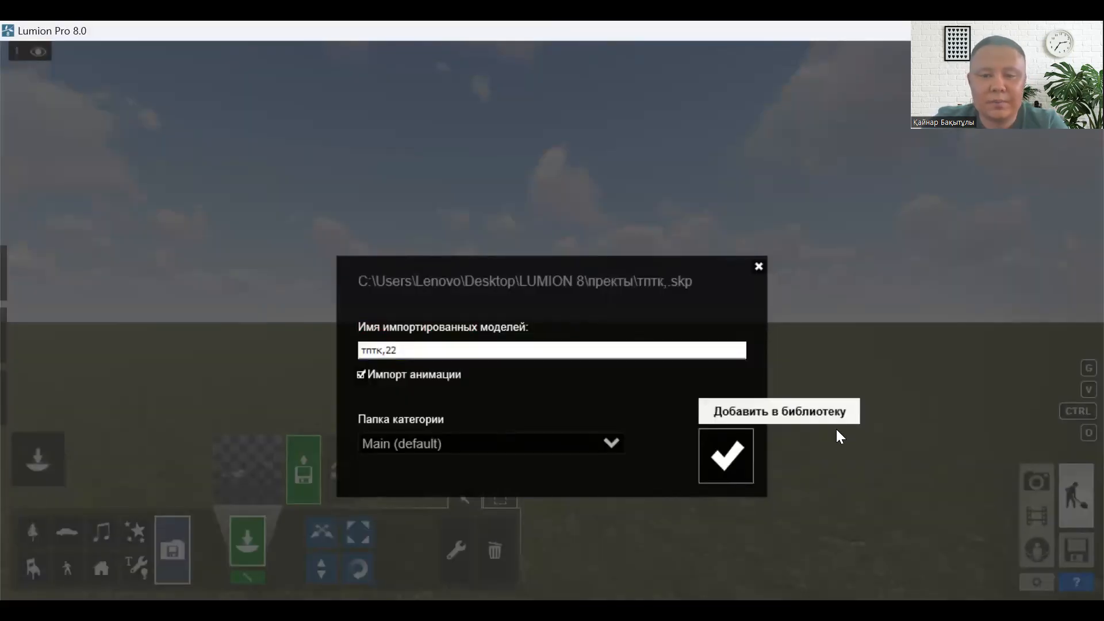
left_click(726, 456)
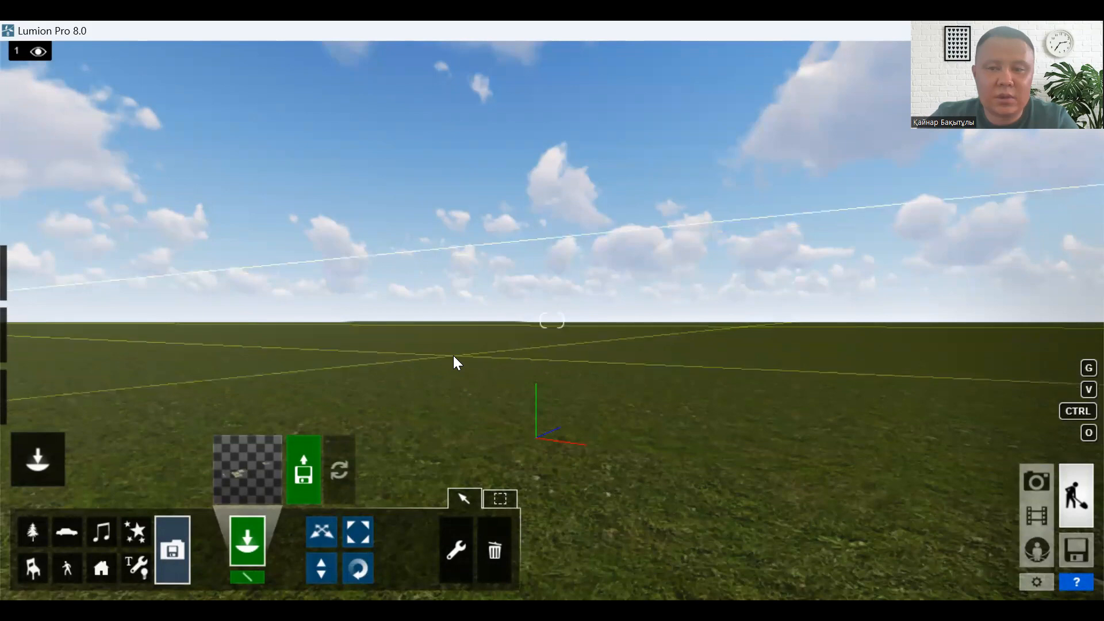
left_click(457, 352)
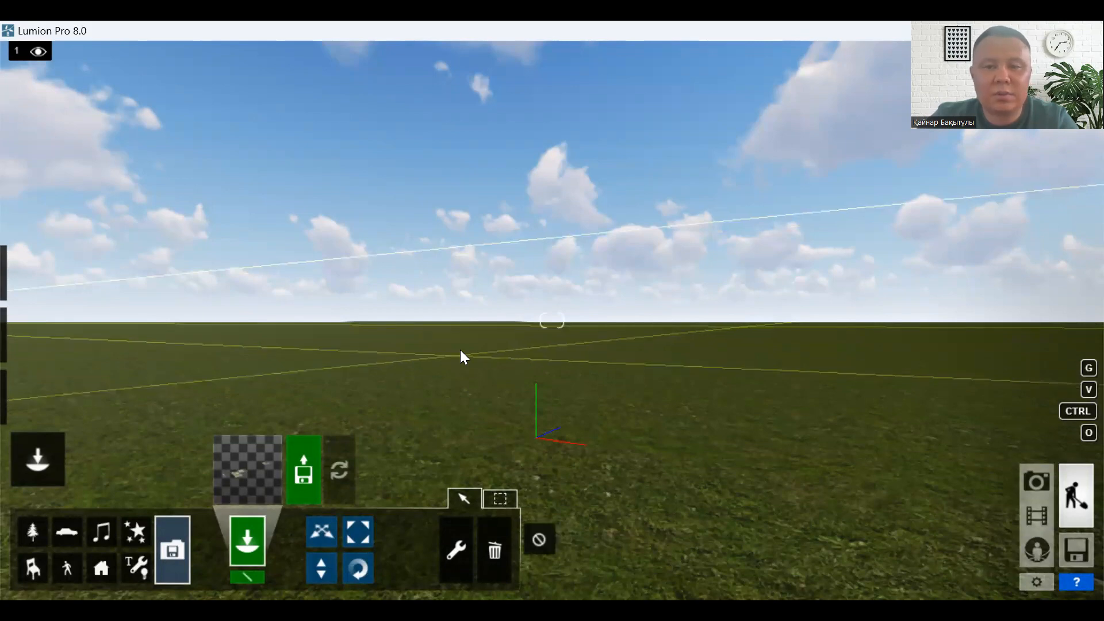
Step: Look over the whole imported campus from above, including its buildings, courtyard and football field
key("w")
key("d")
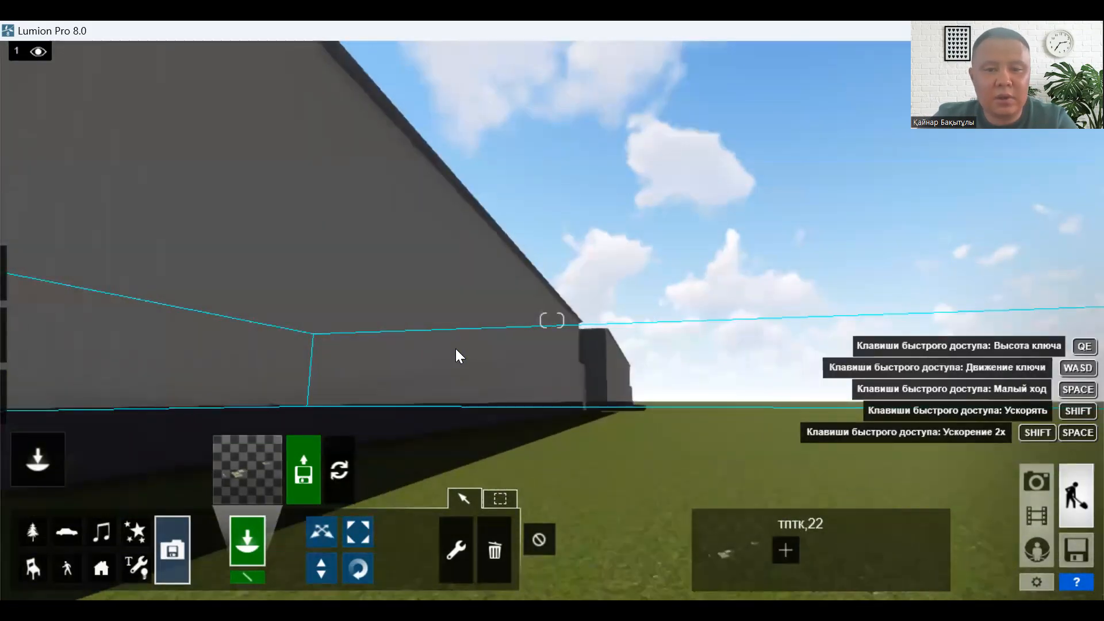
key("w")
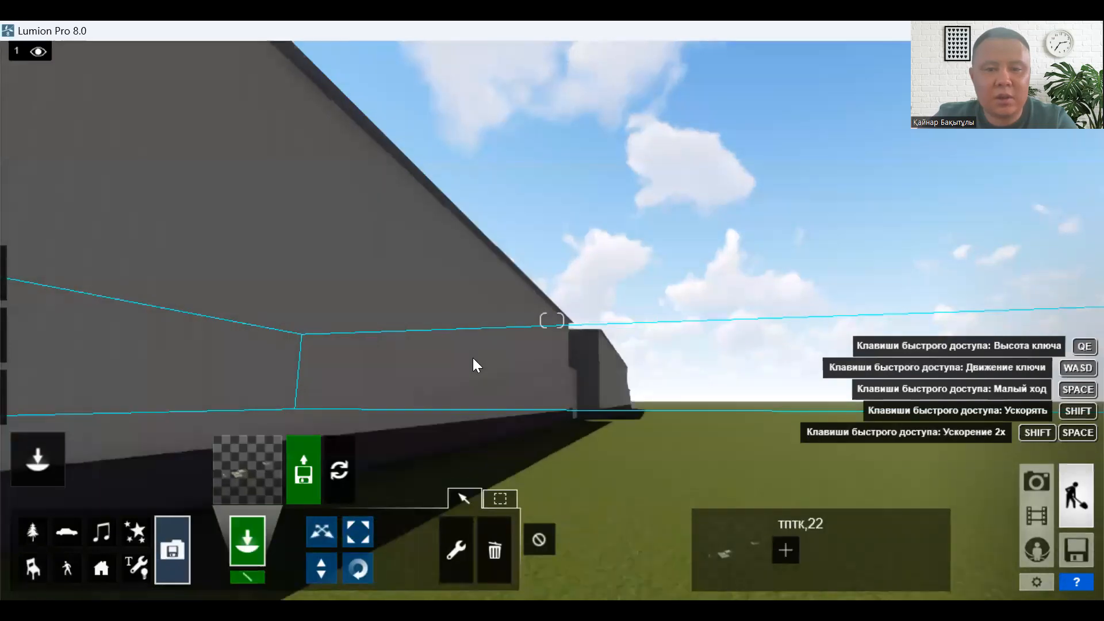
key("d")
key("w")
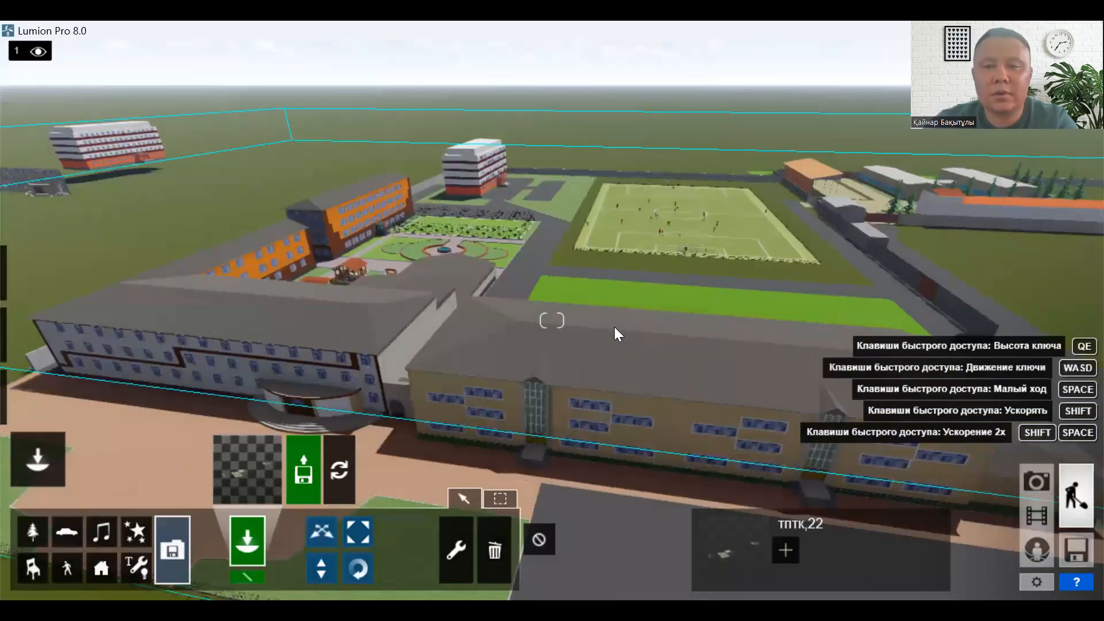
right_click_drag(613, 326, 649, 328)
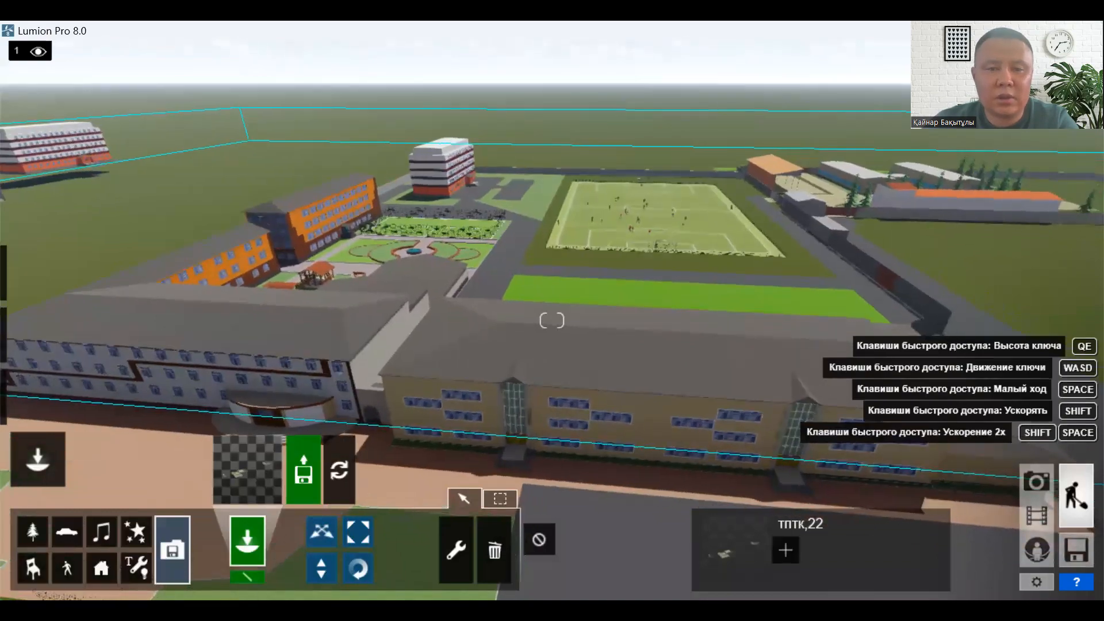
key("s")
key("s")
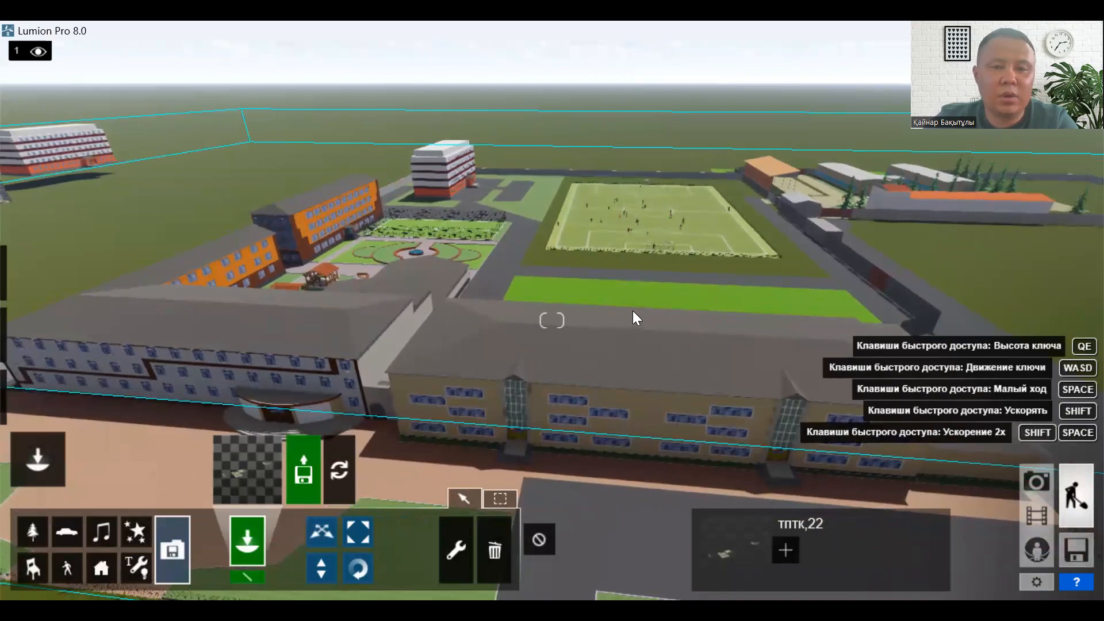
mouse_move(633, 311)
right_mouse_down()
mouse_move(652, 306)
mouse_move(635, 322)
right_mouse_up()
key("s")
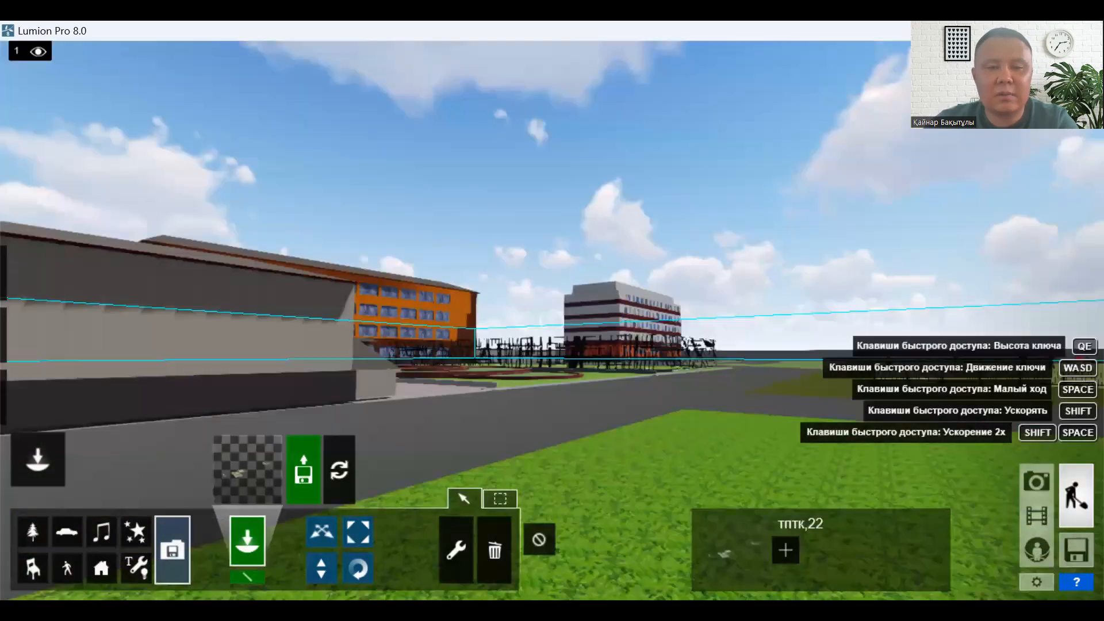
Step: Walk through the campus to the courtyard and examine the flower beds and round pool in front of the orange building
key("w")
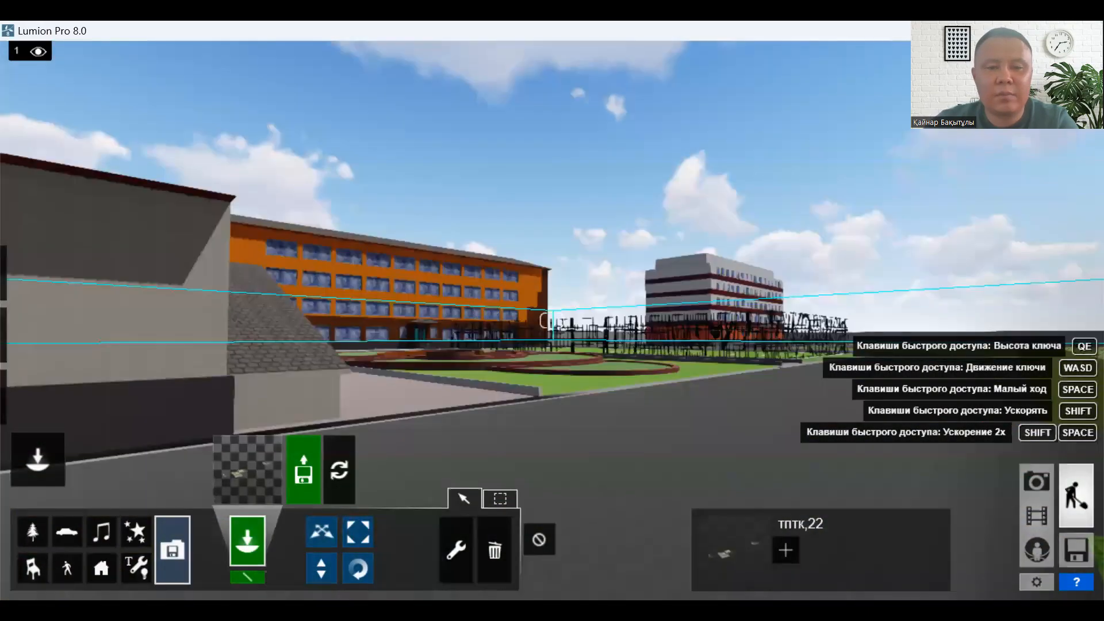
key("w")
right_click_drag(551, 320, 523, 270)
key("w")
right_click_drag(552, 320, 529, 368)
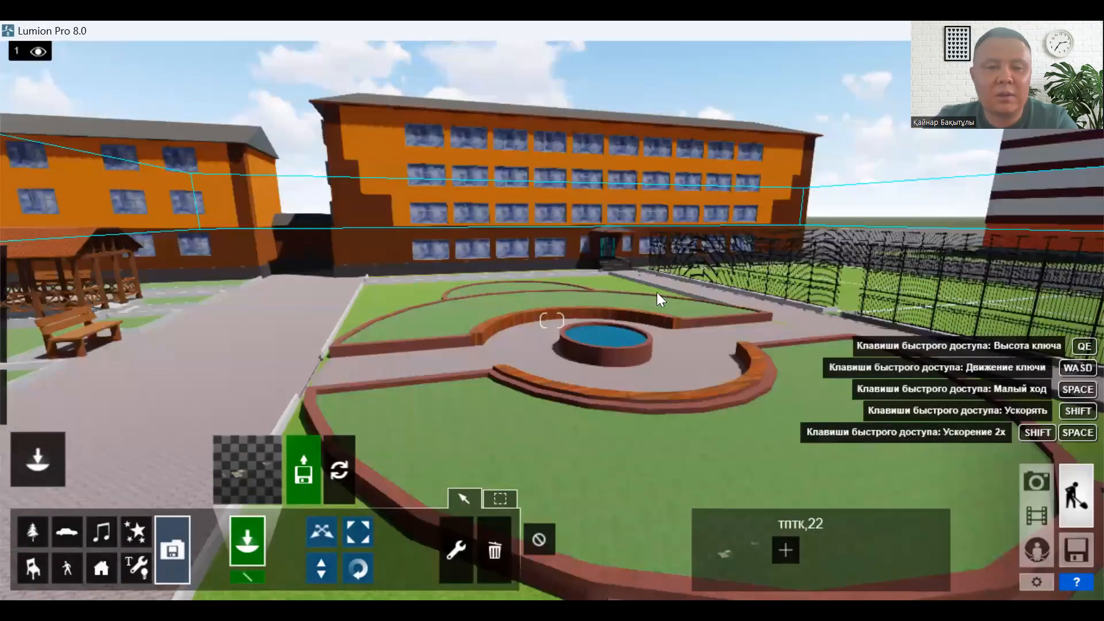
key("w")
right_click_drag(656, 292, 662, 299)
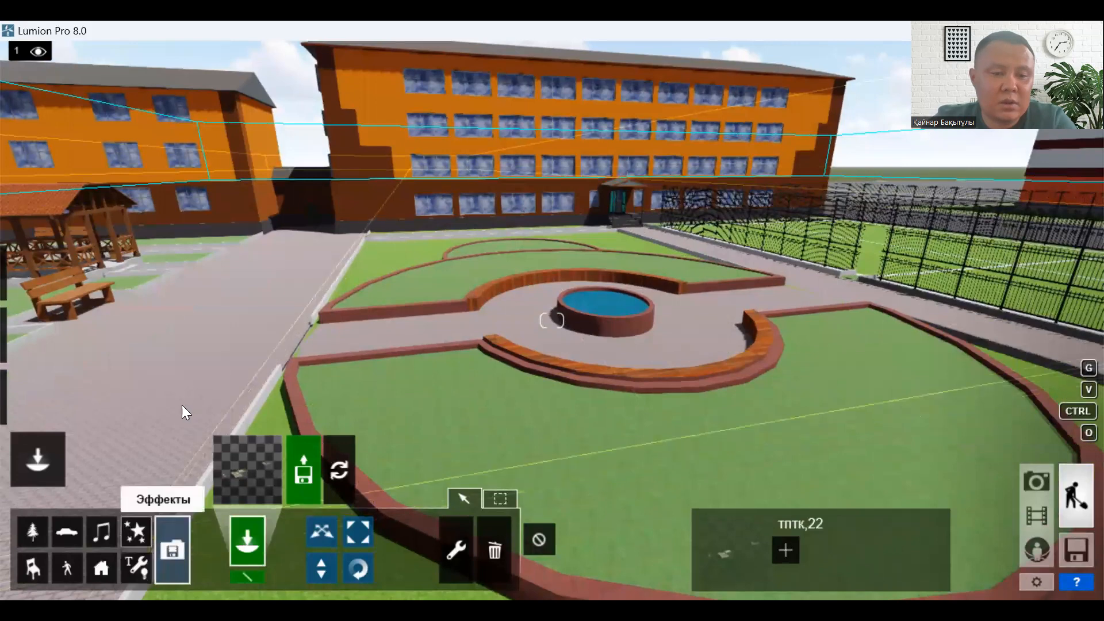
Step: Browse the effects library's fire, smoke, fog and falling-leaf categories
left_click(138, 528)
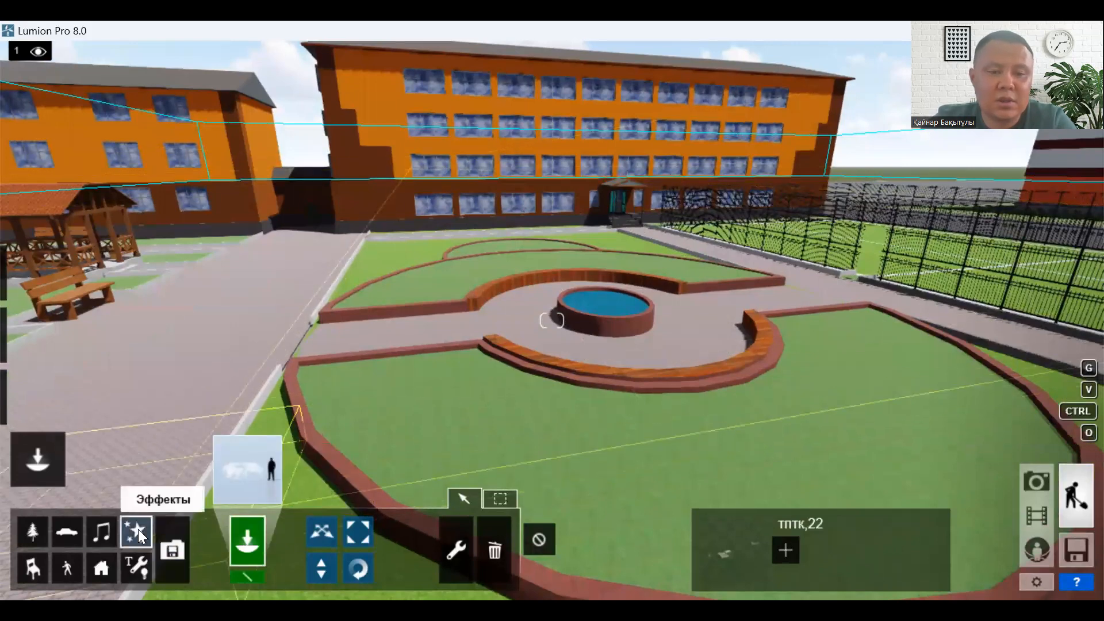
left_click(247, 463)
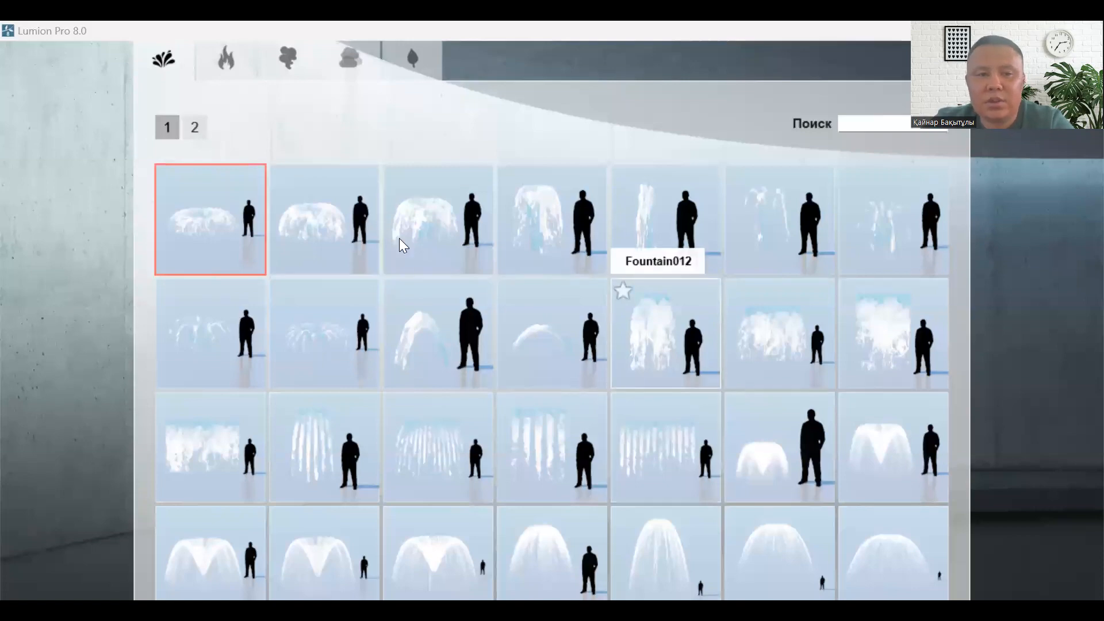
left_click(226, 61)
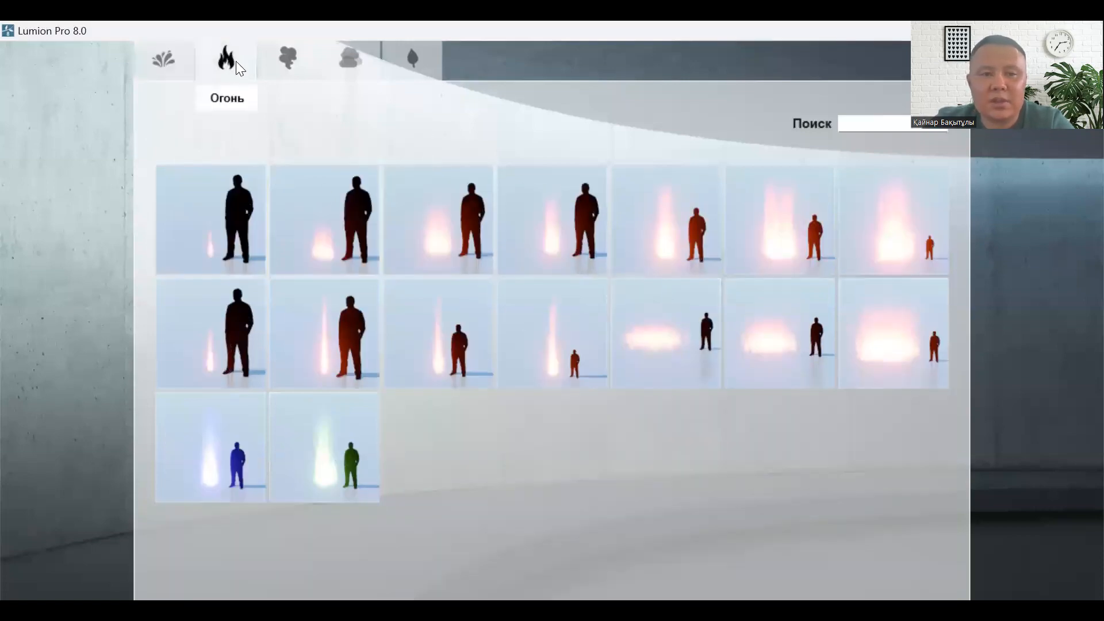
left_click(289, 68)
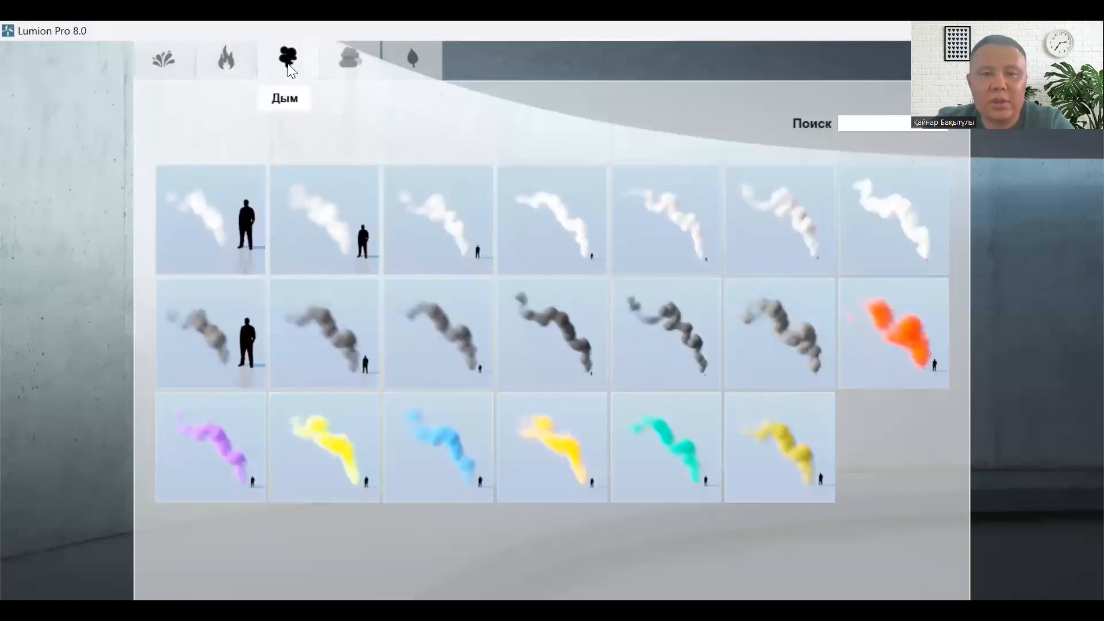
left_click(348, 78)
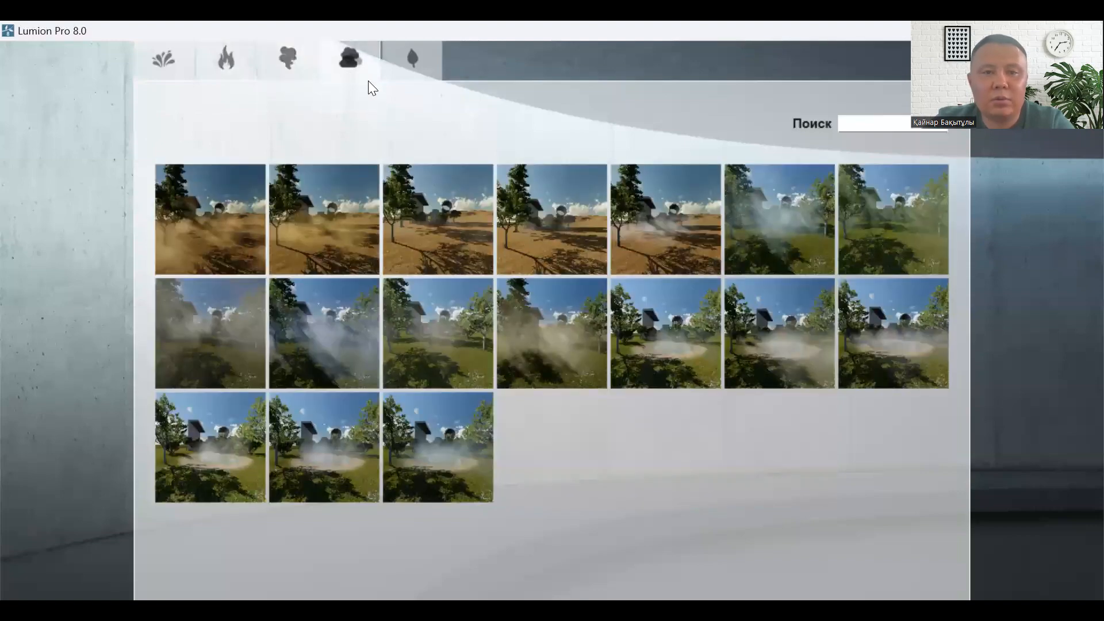
left_click(404, 58)
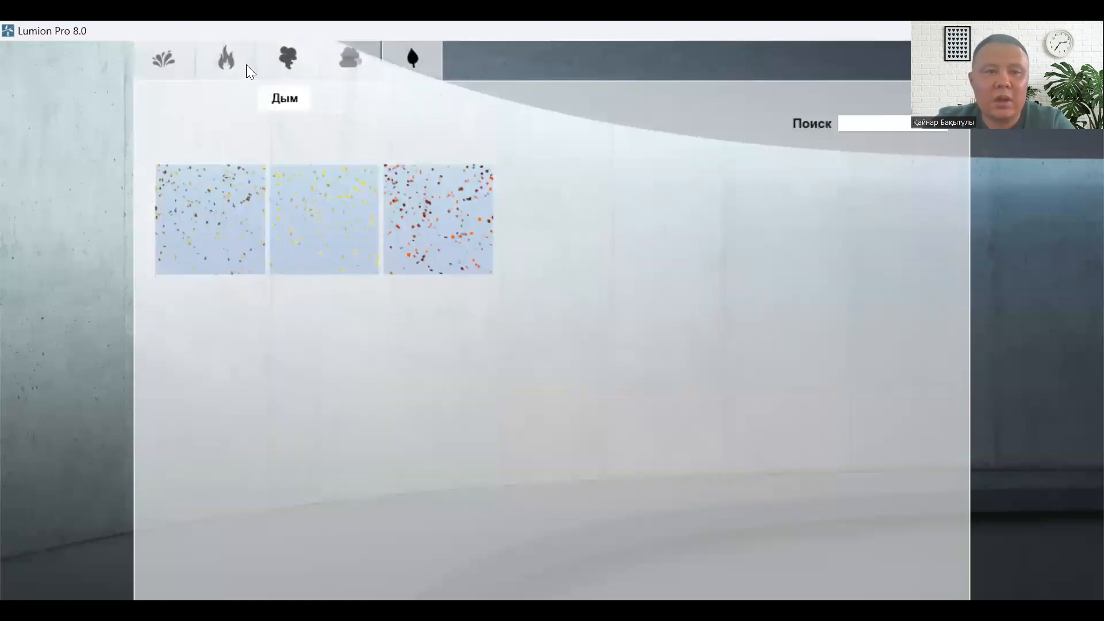
left_click(228, 60)
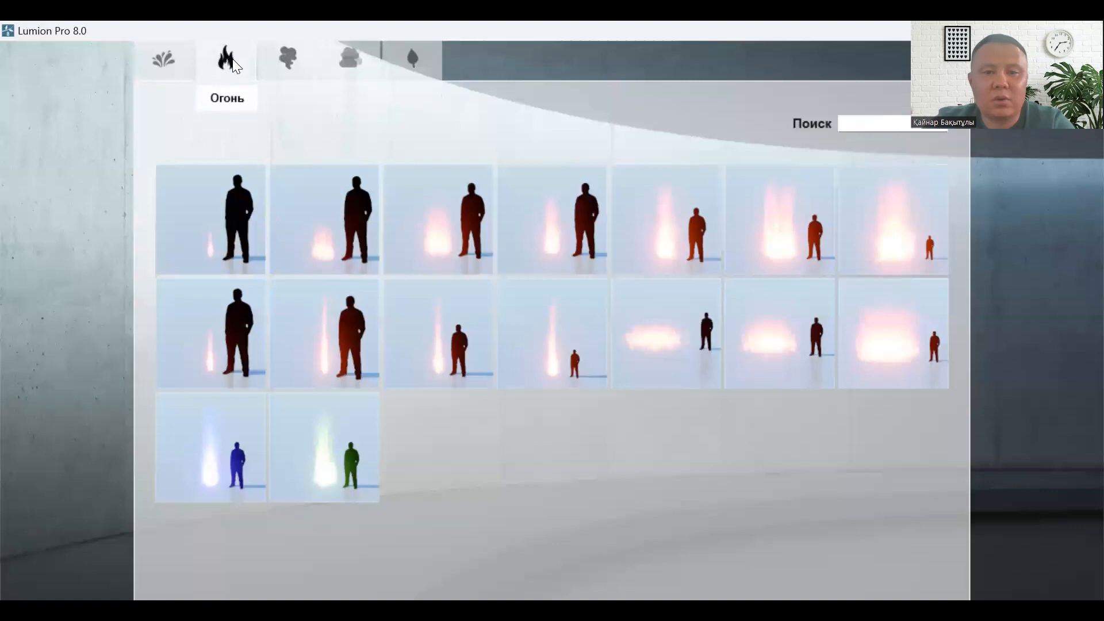
left_click(292, 68)
Step: Place the Fountain004 effect in the middle of the courtyard's round pool
left_click(172, 62)
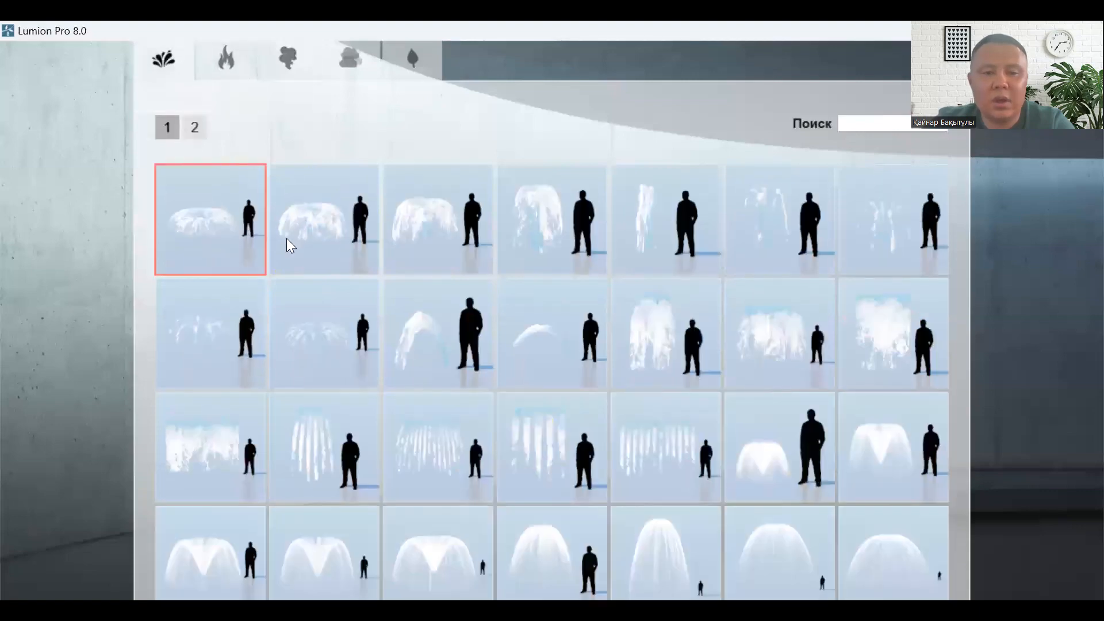
left_click(553, 227)
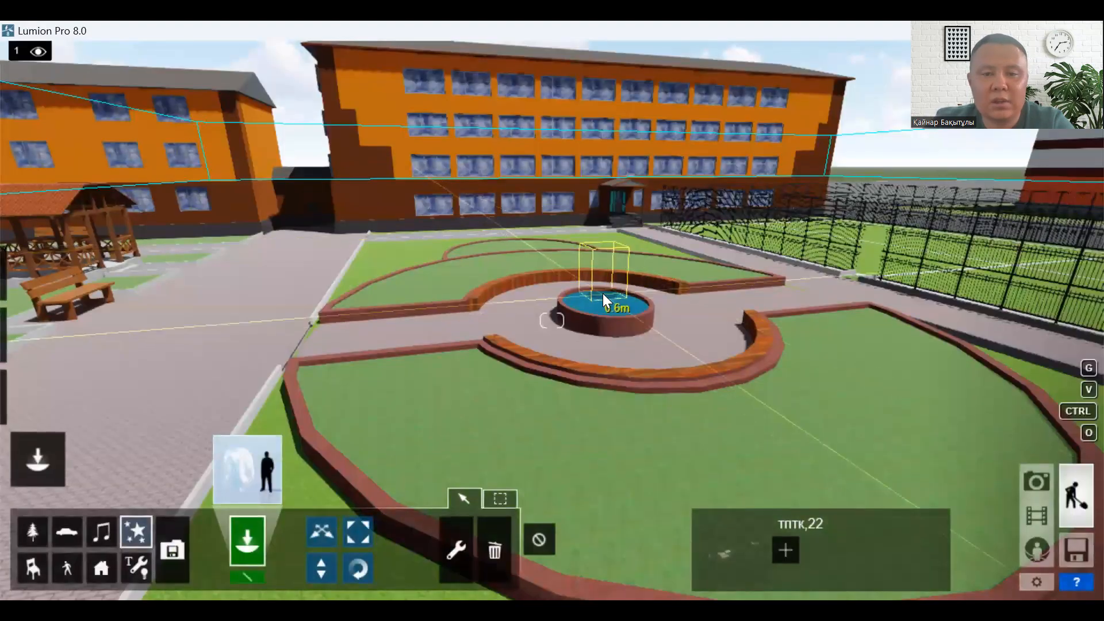
key("w")
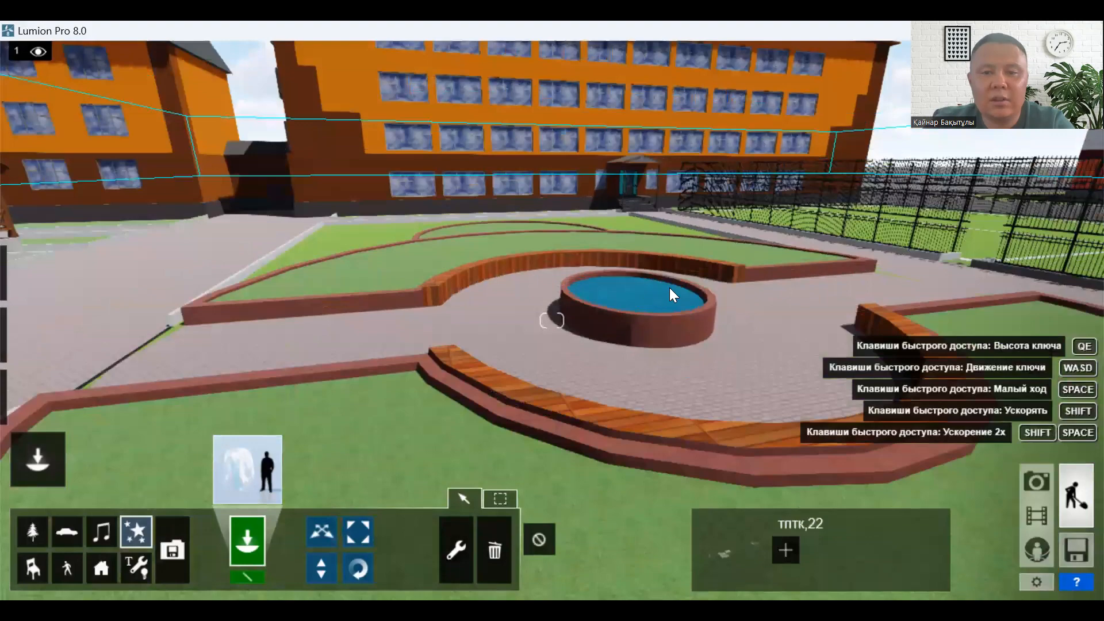
key("w")
key("w")
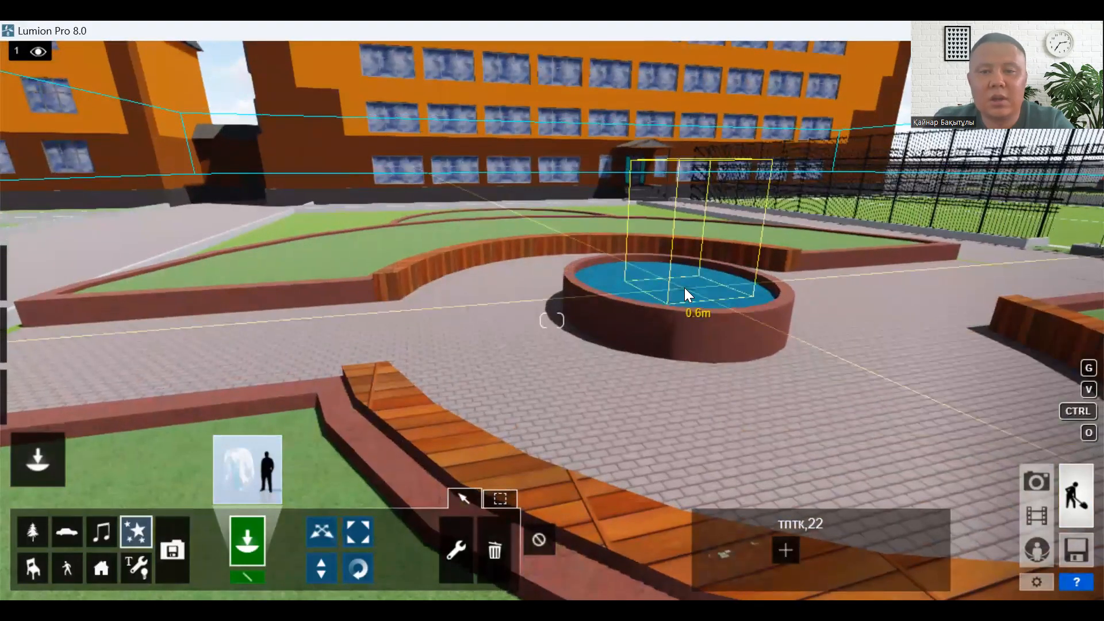
left_click(684, 288)
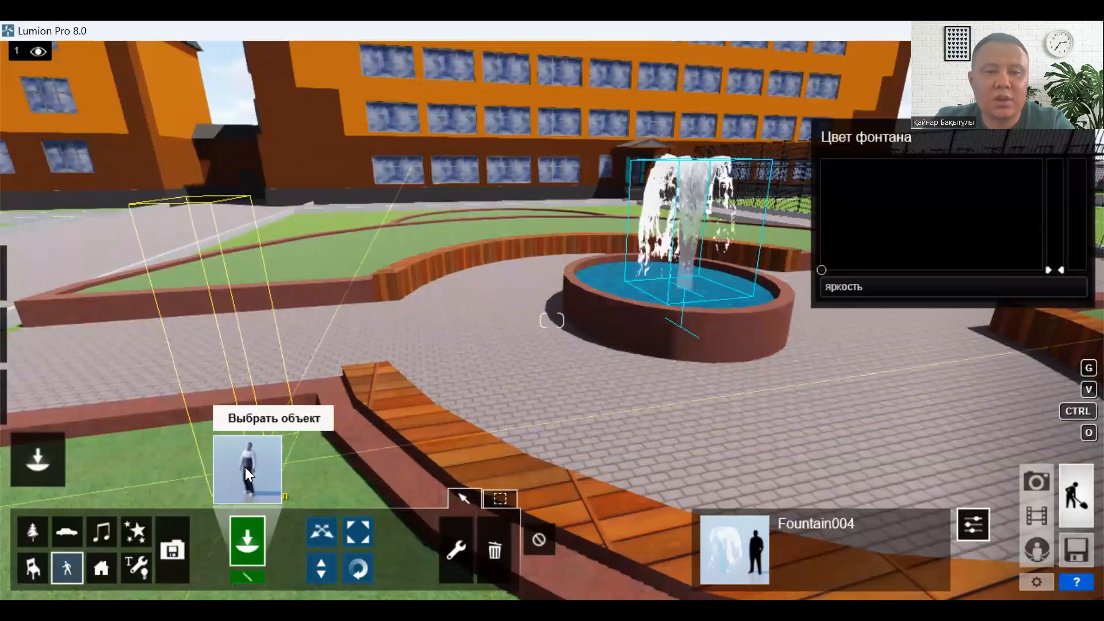
Step: Browse the women, boys, girls, pets, birds and farm animals categories of the character library
left_click(243, 468)
left_click(232, 467)
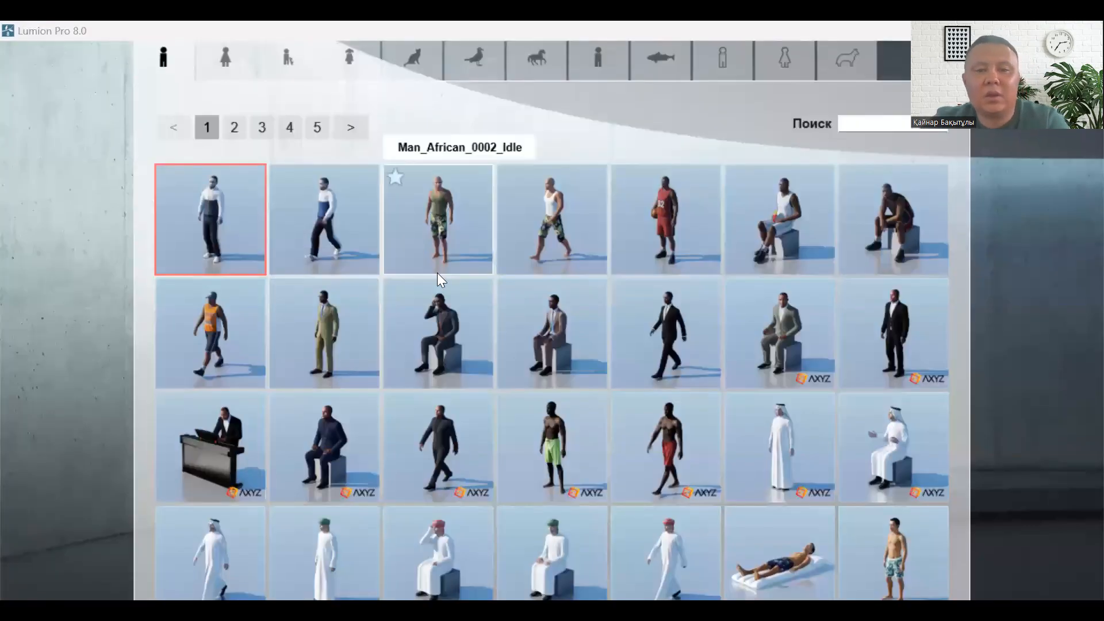
left_click(232, 62)
left_click(281, 65)
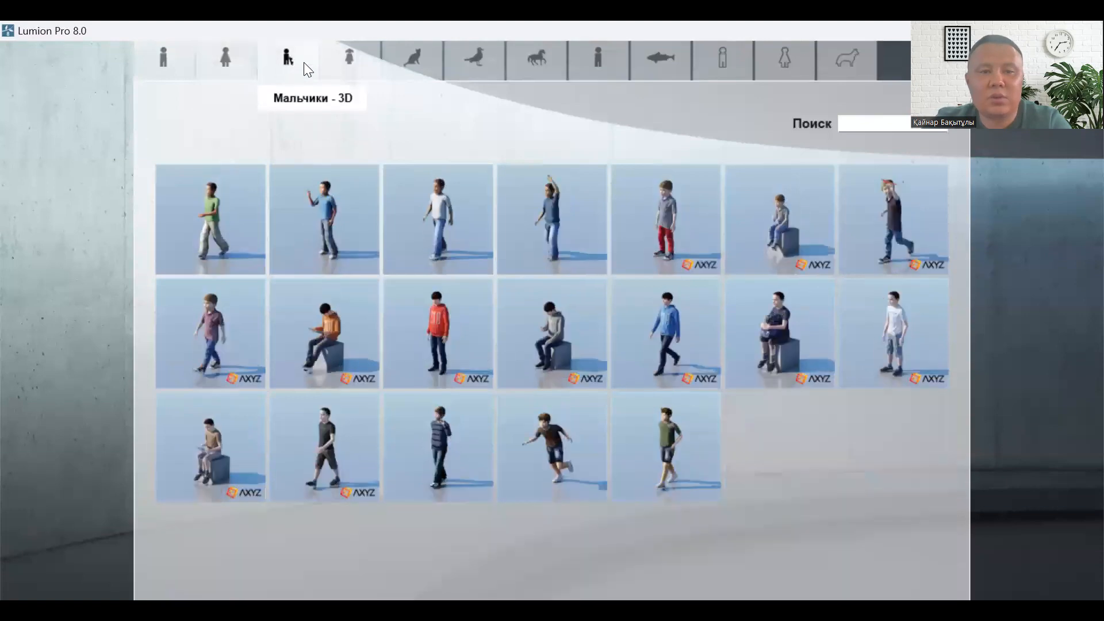
left_click(350, 60)
left_click(412, 58)
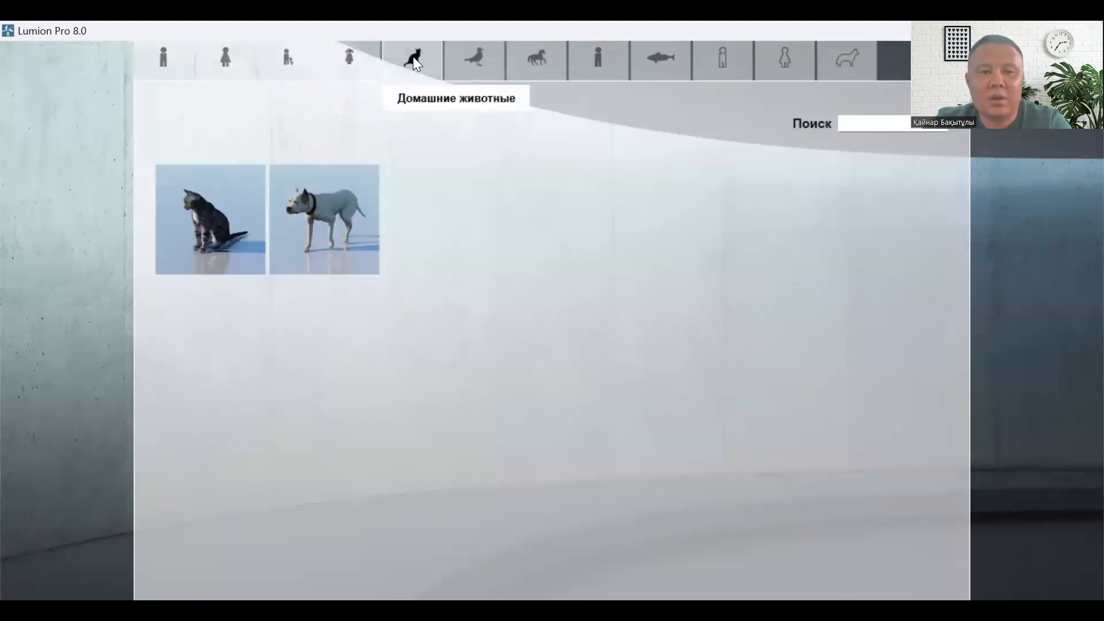
left_click(480, 61)
left_click(526, 62)
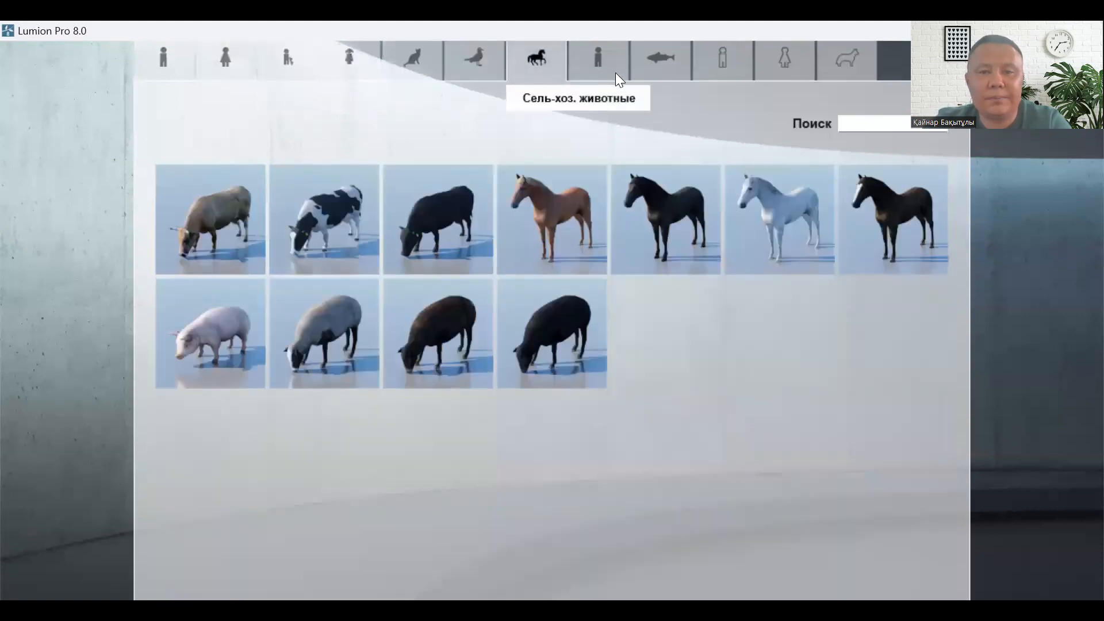
Step: Place the walking man Man_Caucasian_0001 from page 3 of the men's category on the paving beside the fountain
left_click(172, 60)
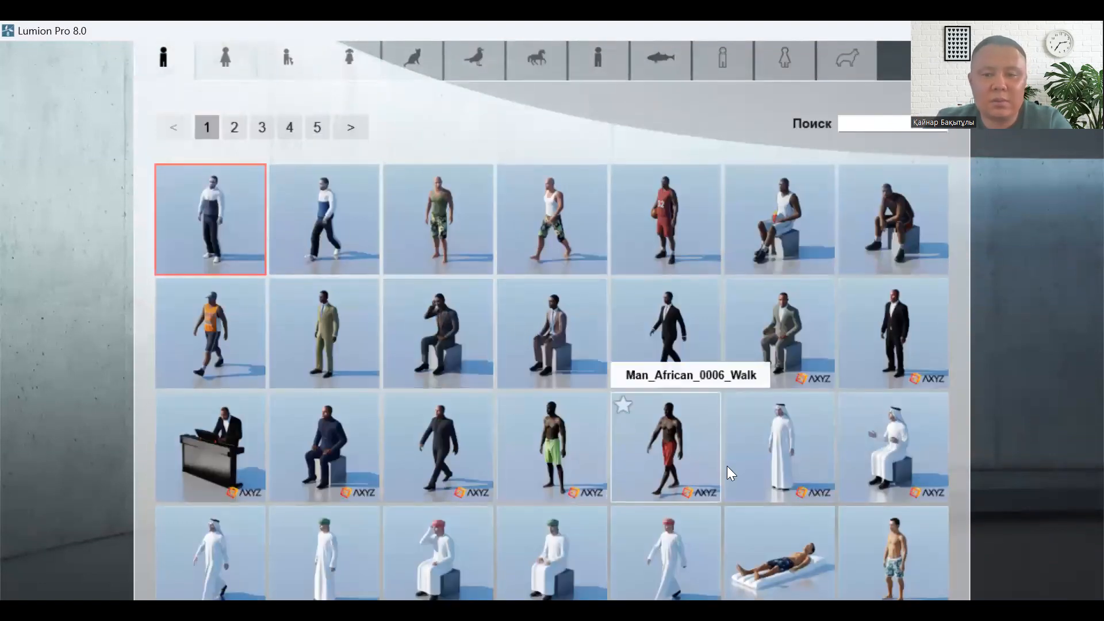
left_click(260, 128)
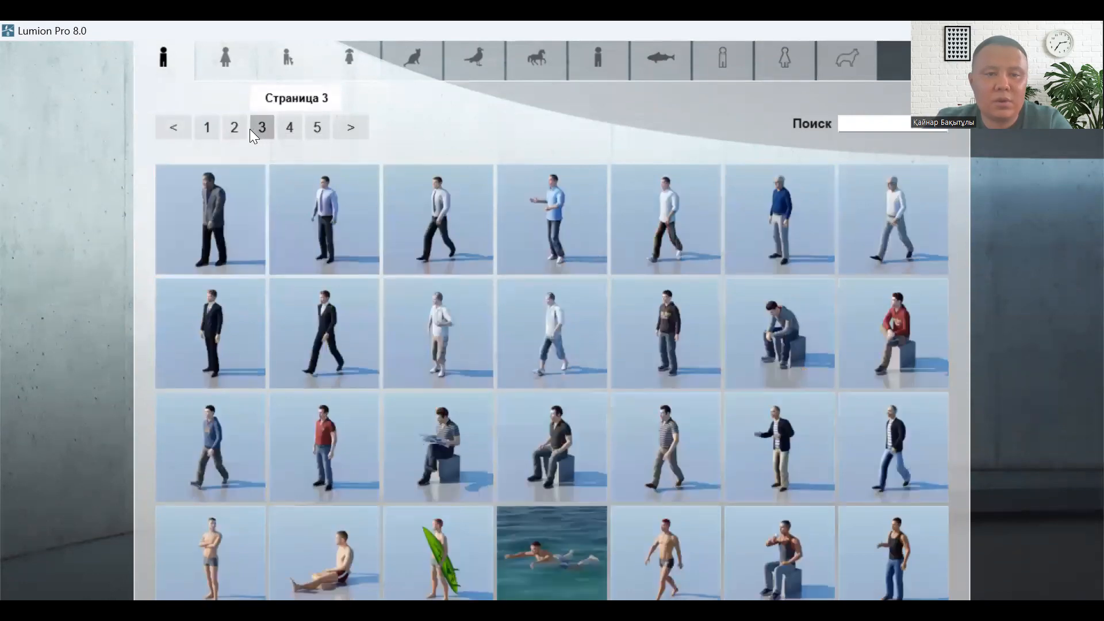
left_click(445, 208)
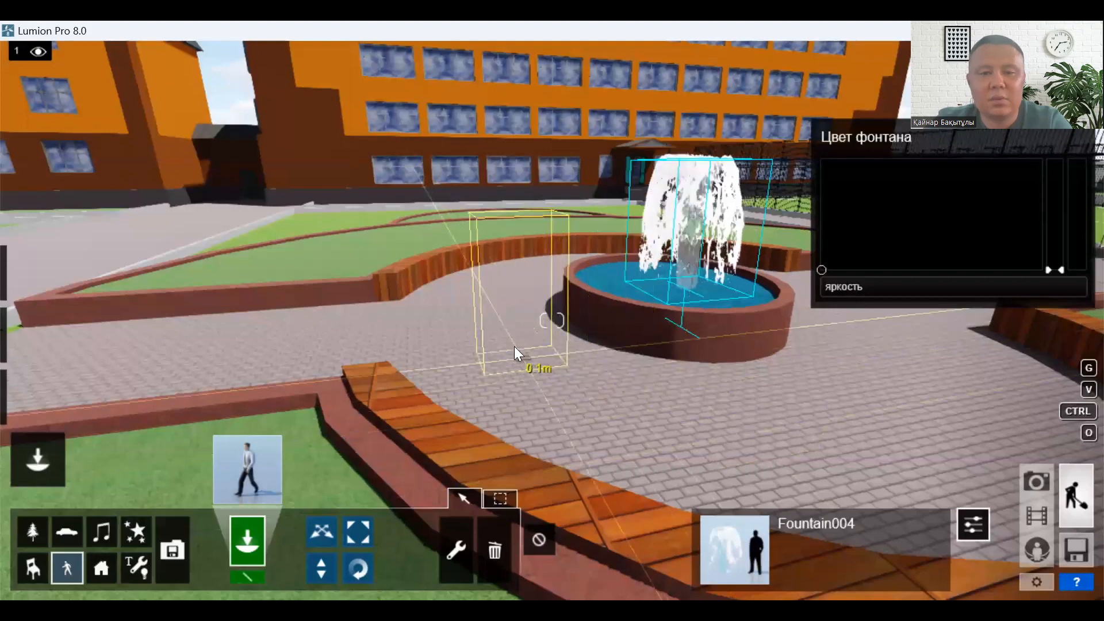
left_click(514, 346)
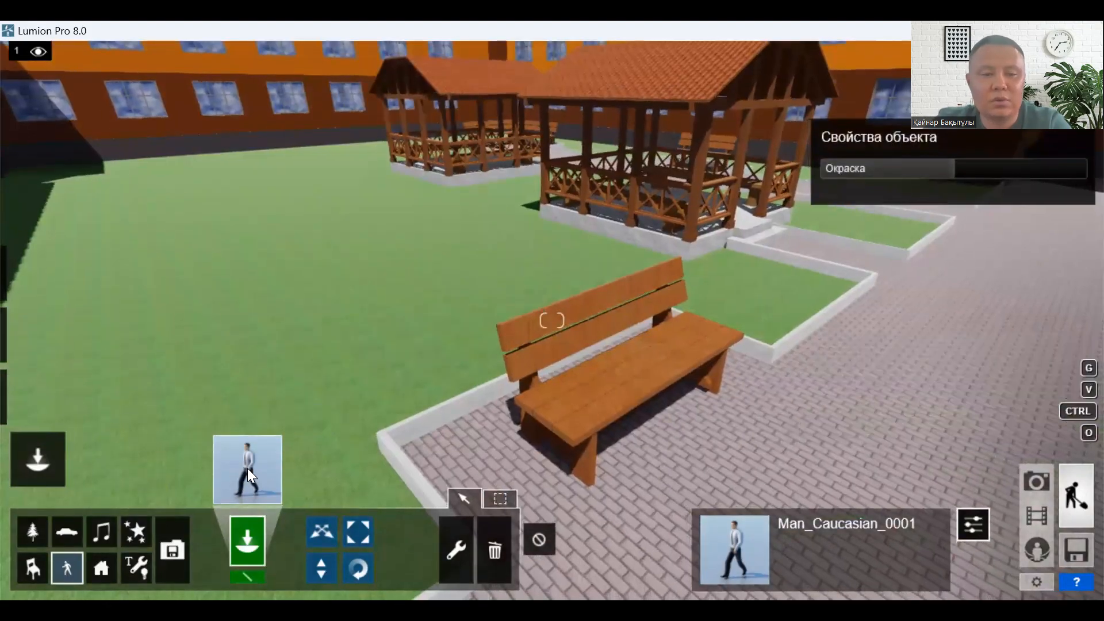
Step: Place the seated newspaper reader Man_Caucasian_0008 on the wooden bench and rotate him to face away from the backrest
left_click(248, 460)
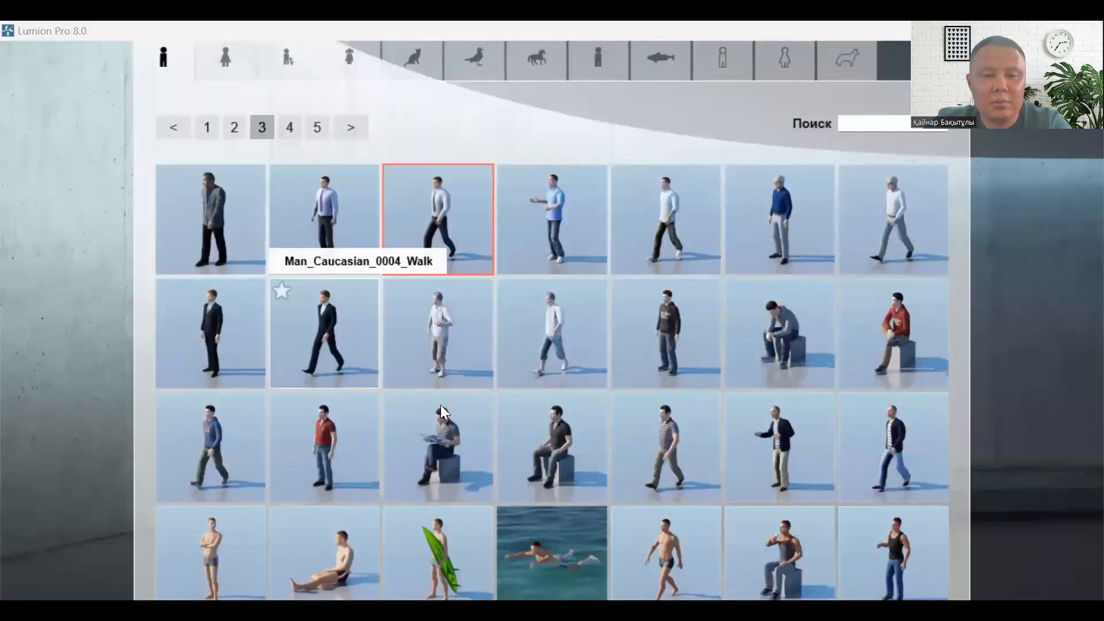
left_click(453, 450)
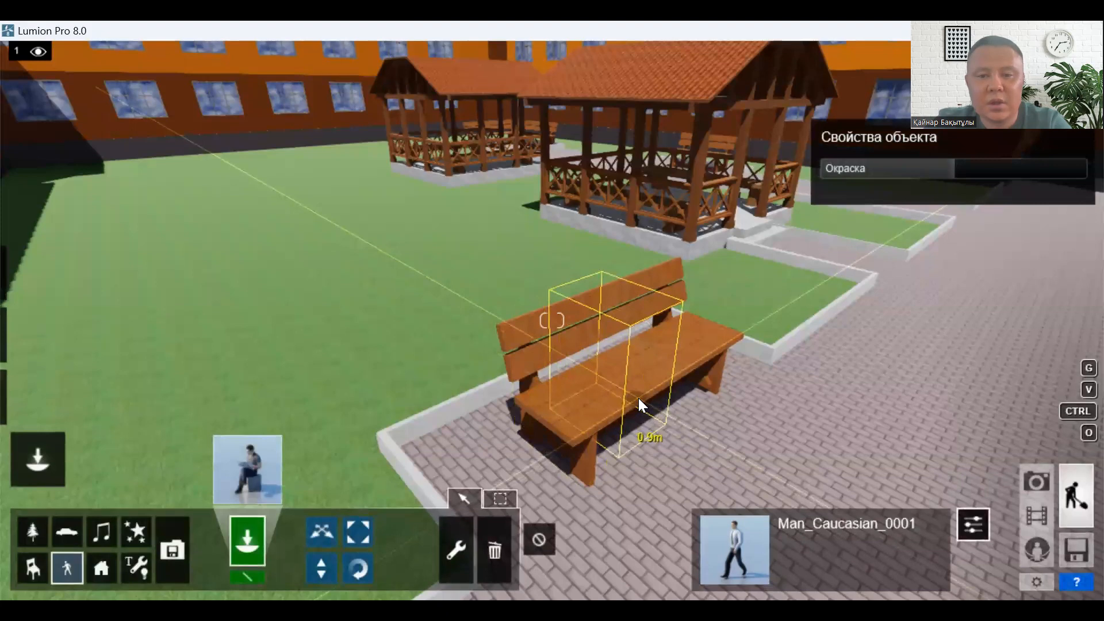
left_click(638, 398)
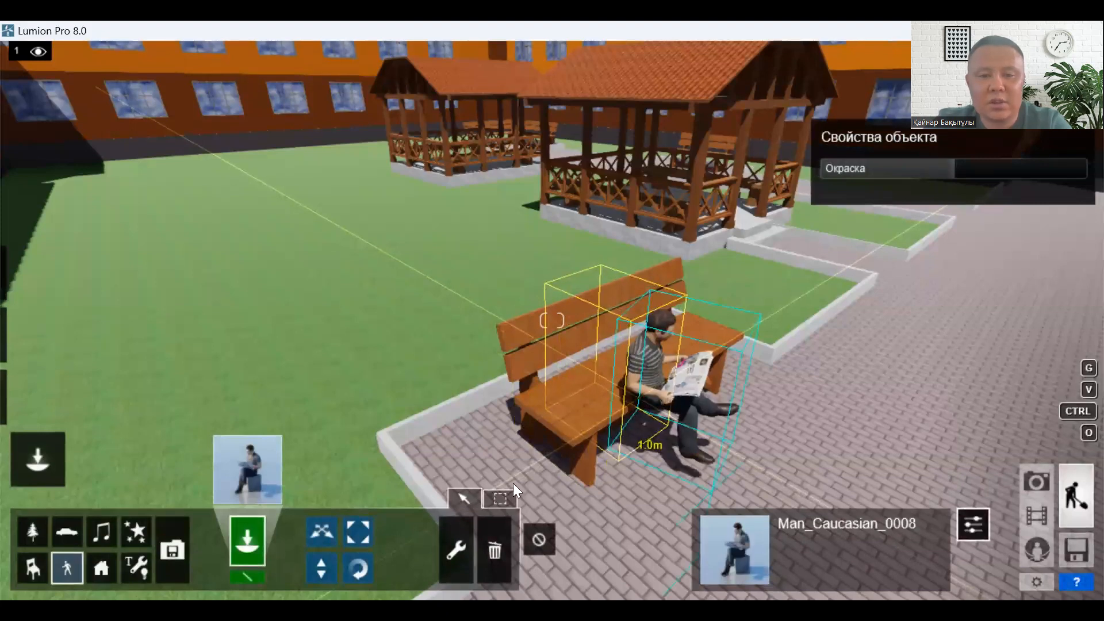
left_click(356, 569)
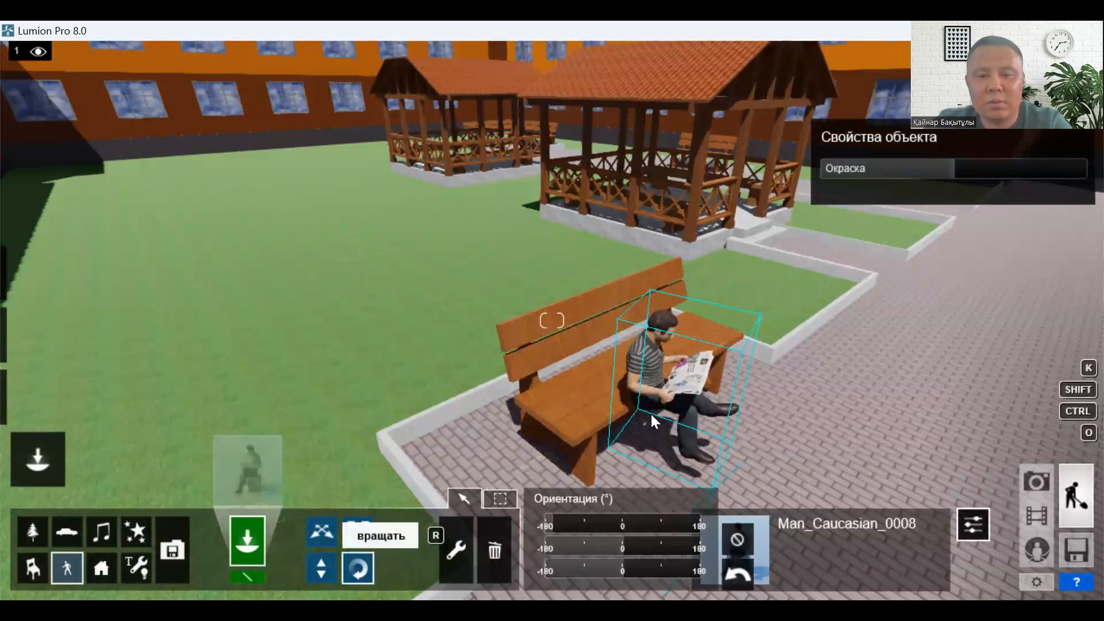
left_click_drag(637, 400, 710, 418)
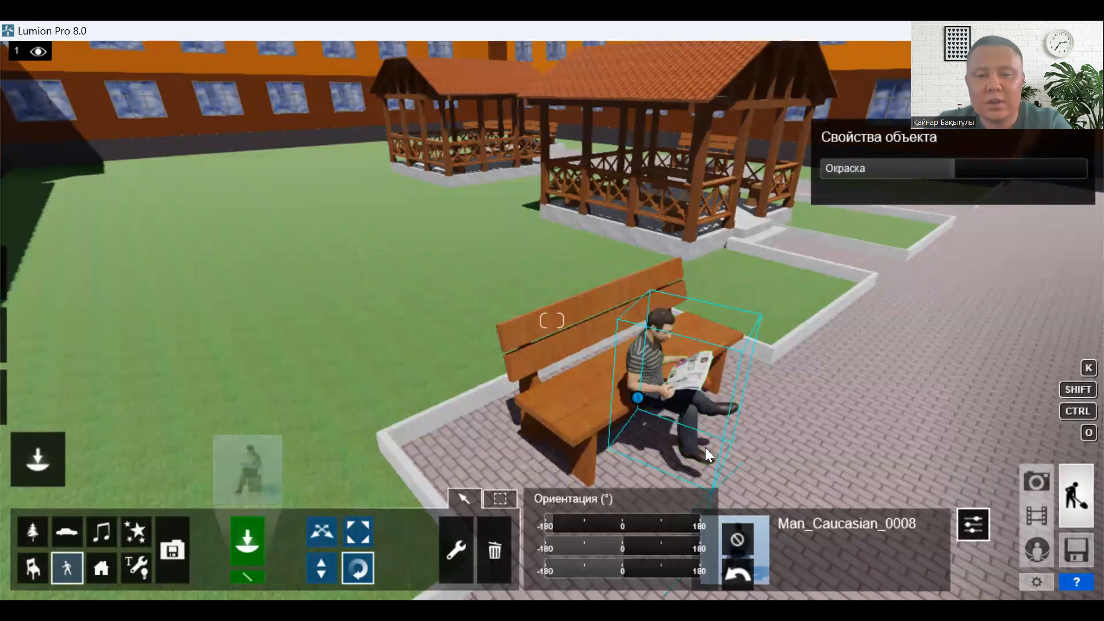
left_click_drag(638, 398, 816, 397)
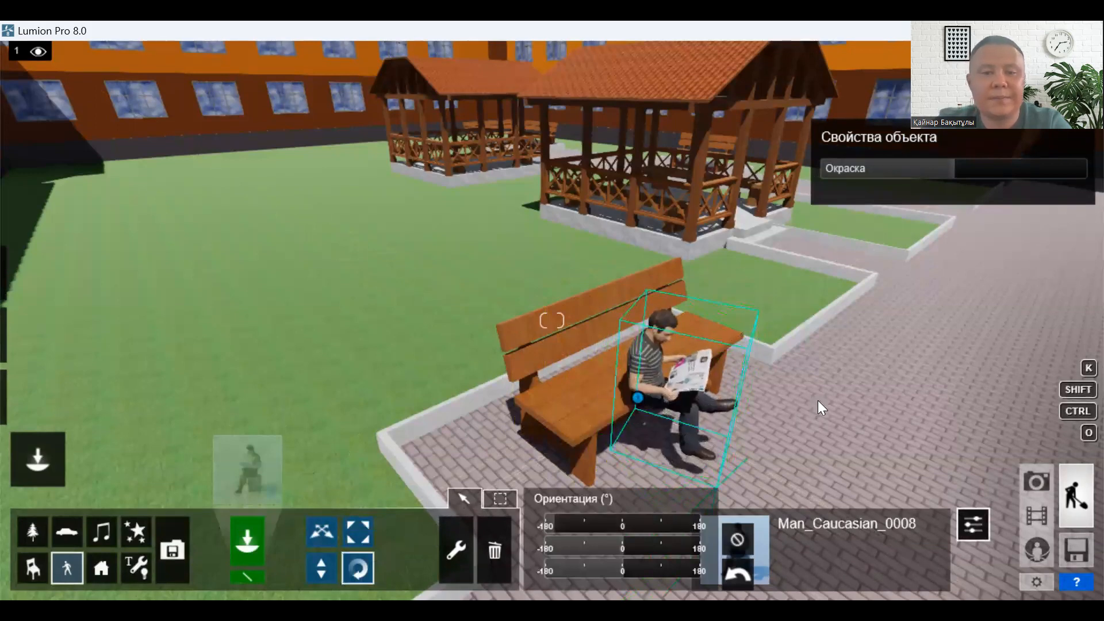
Step: Plant three Crab_Apple_RT trees: one on the lawn behind the bench and two on the grass around the arched flower bed
right_click_drag(551, 320, 551, 321)
key("s")
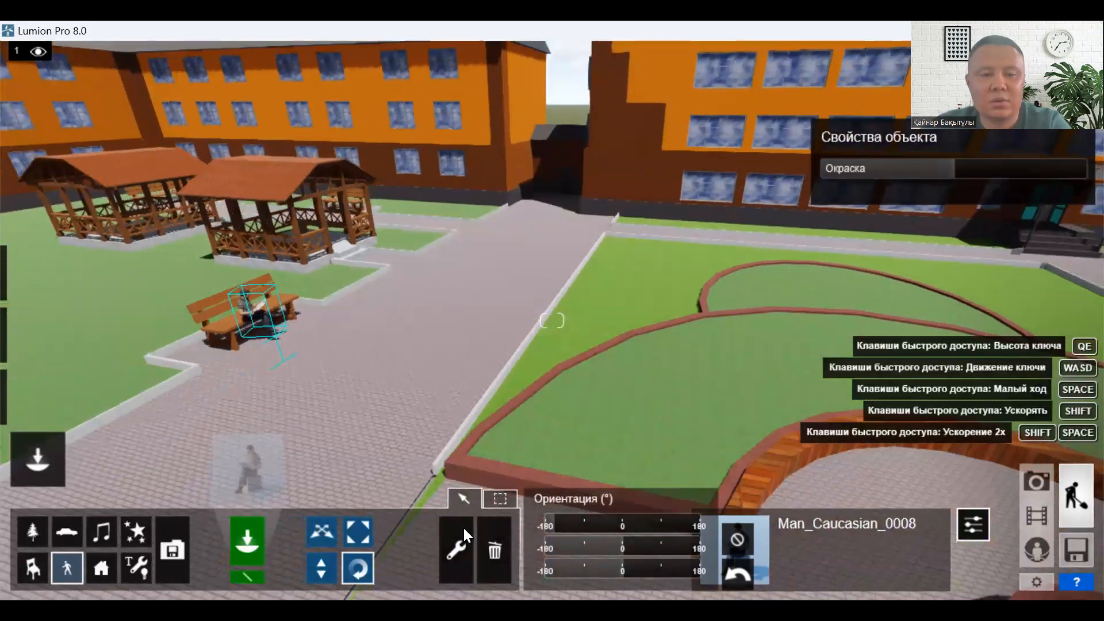
left_click(44, 528)
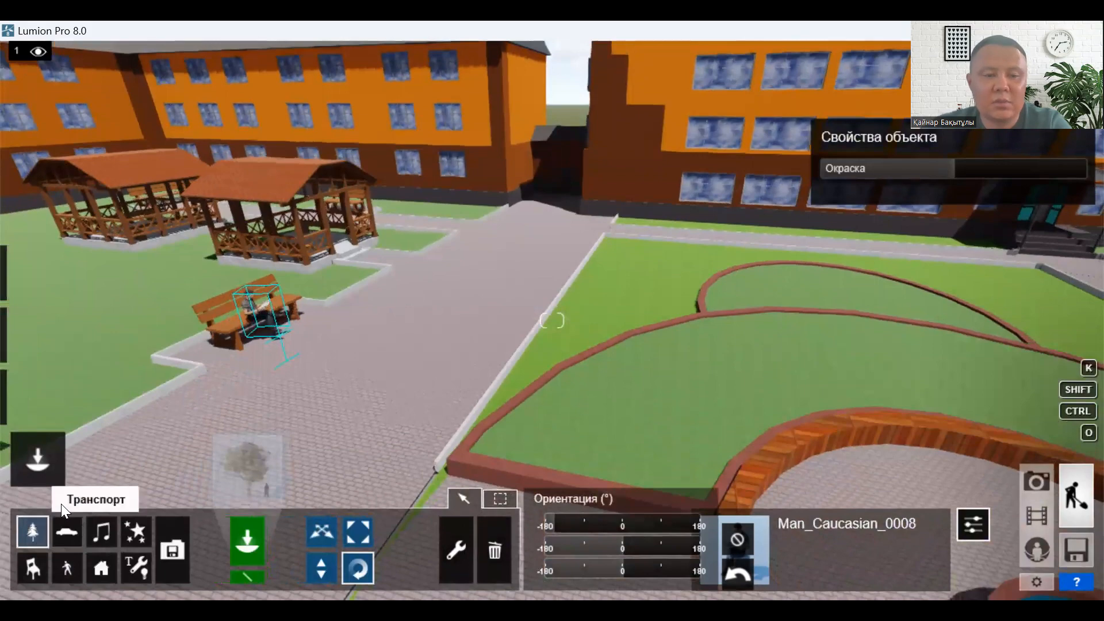
left_click(256, 471)
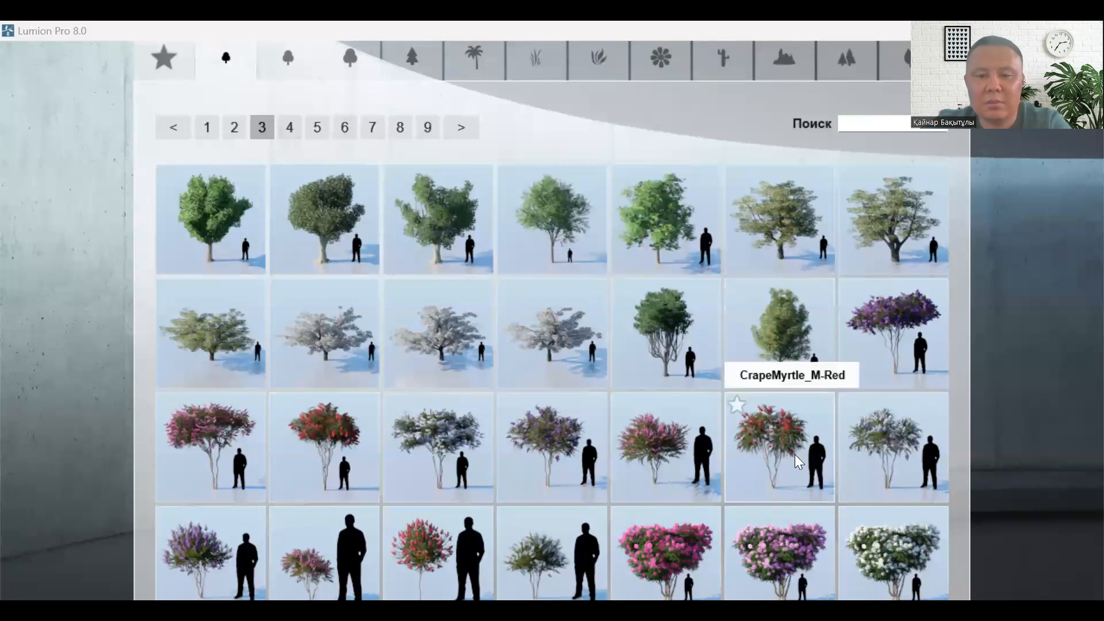
left_click(793, 333)
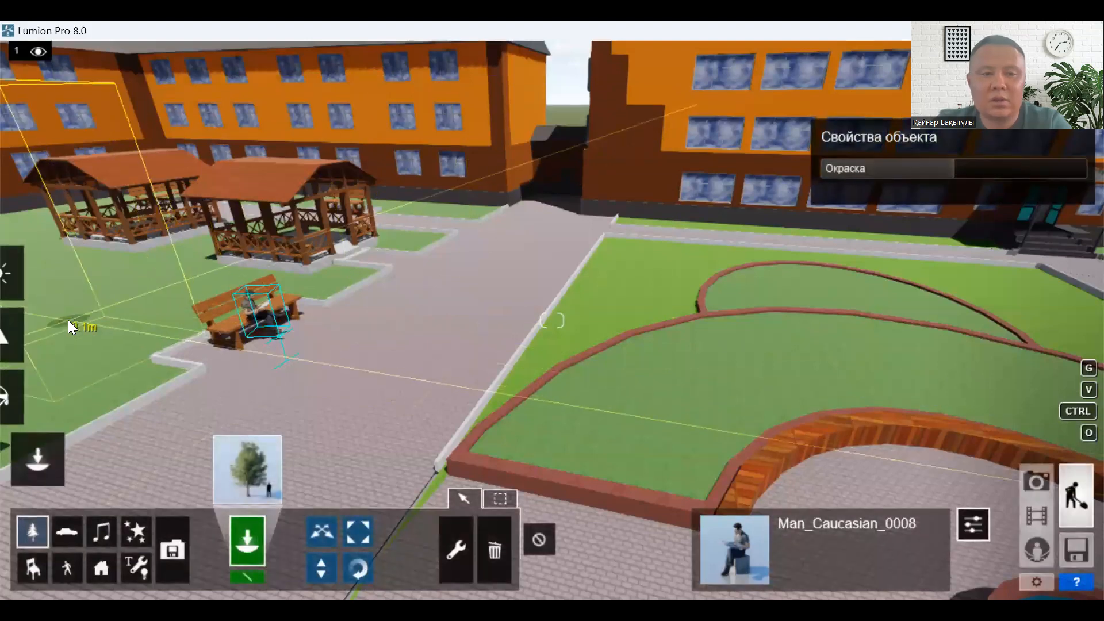
left_click(68, 320)
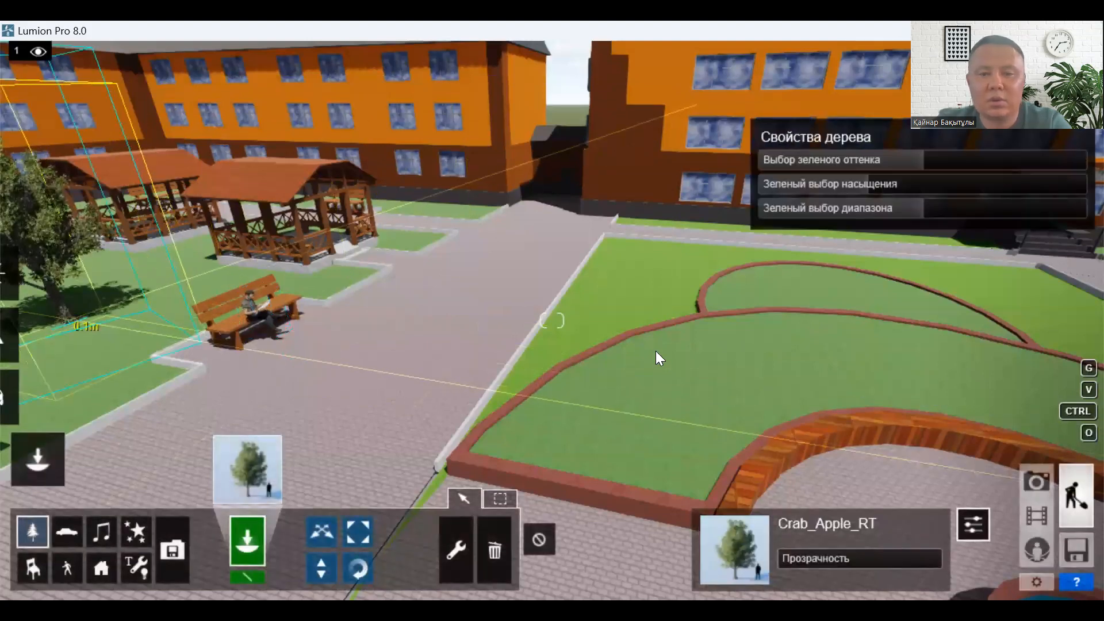
left_click(638, 269)
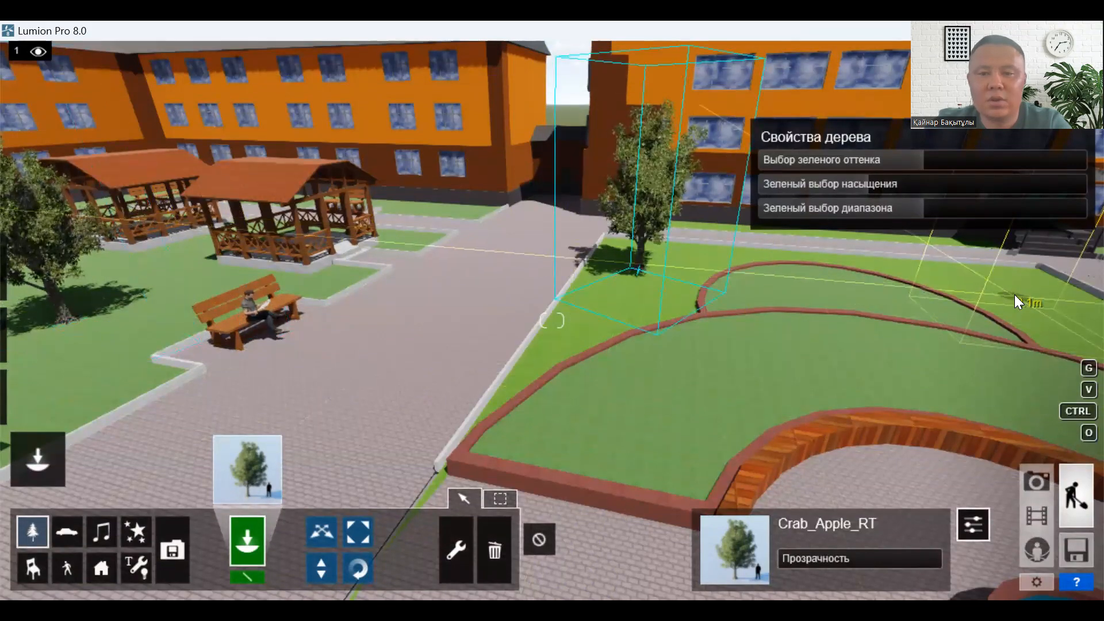
left_click(1014, 294)
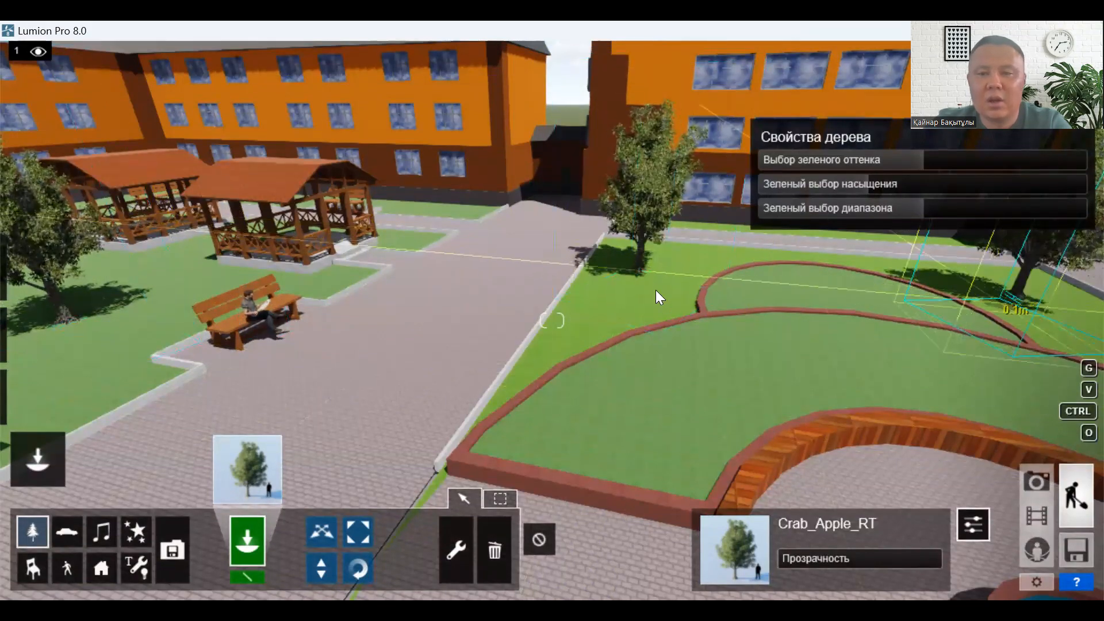
Step: Browse the flowers category of the nature library and choose the clustered red flowers in the second row of page 4
left_click(251, 457)
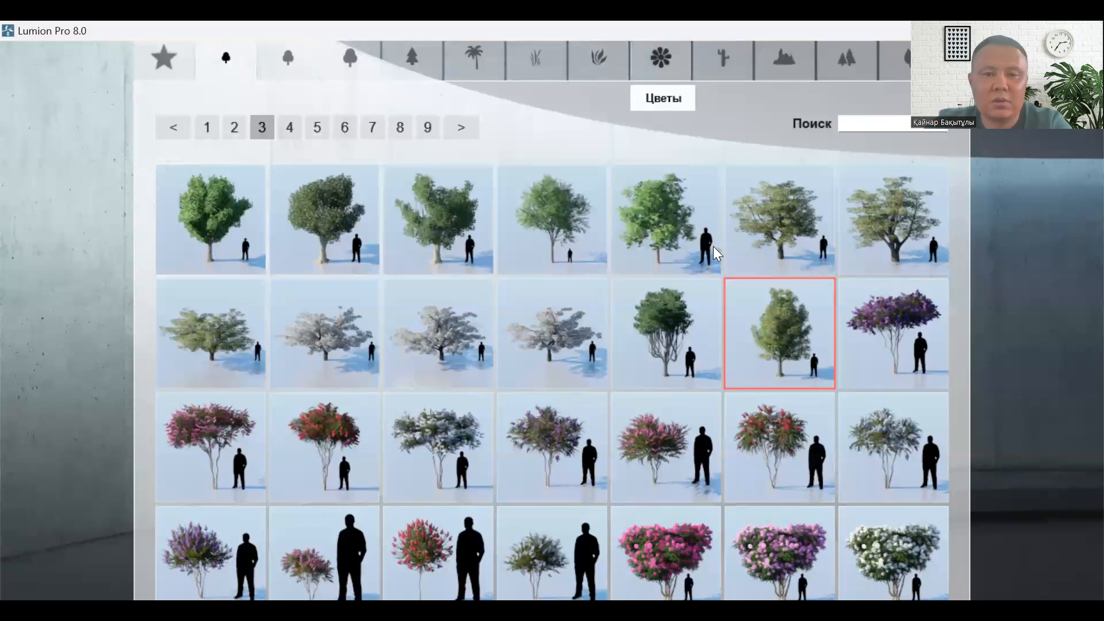
left_click(661, 59)
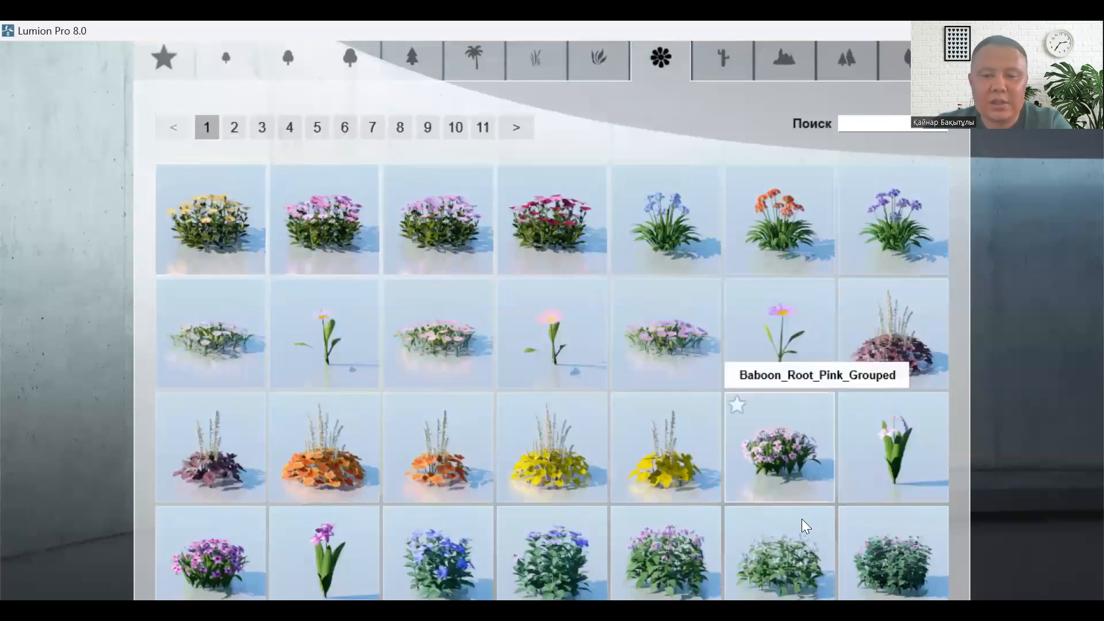
left_click(483, 128)
left_click(464, 128)
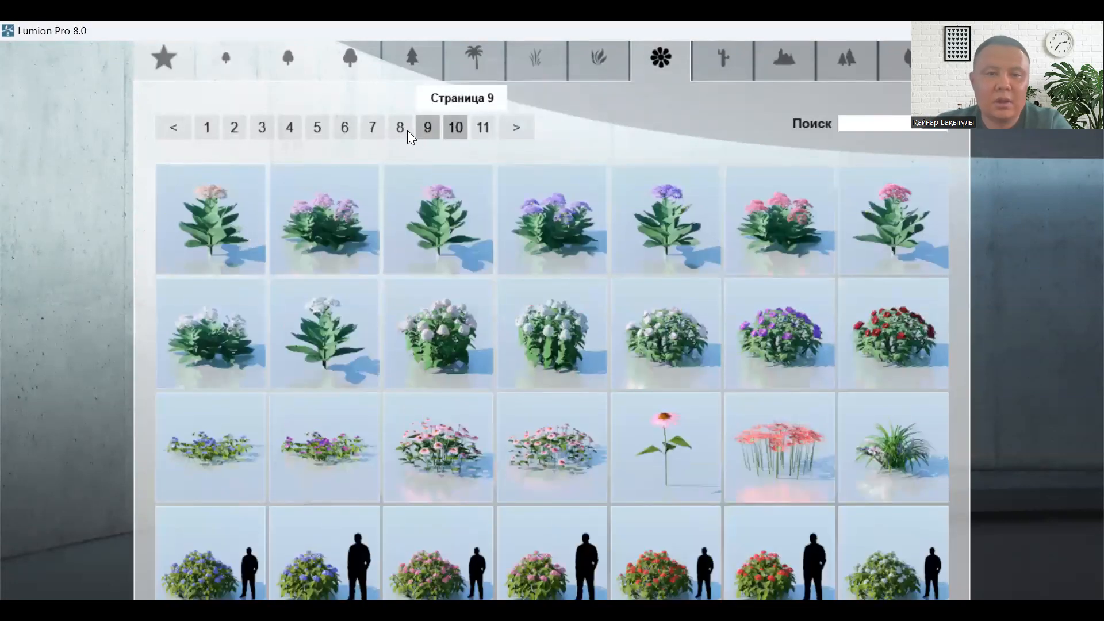
left_click(417, 129)
left_click(399, 130)
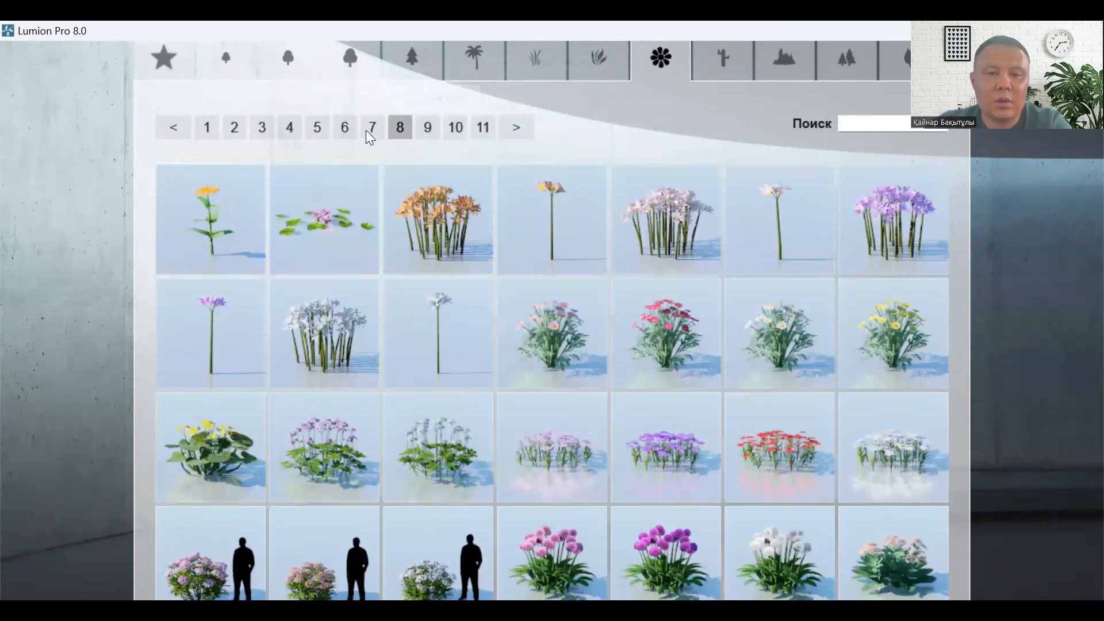
left_click(368, 129)
left_click(342, 128)
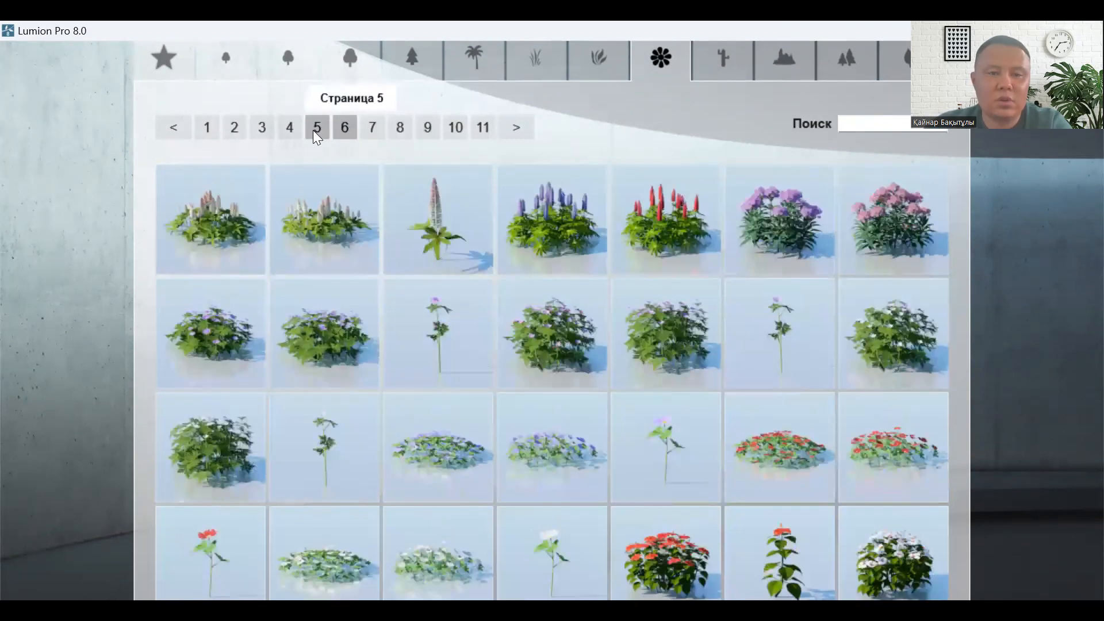
left_click(289, 129)
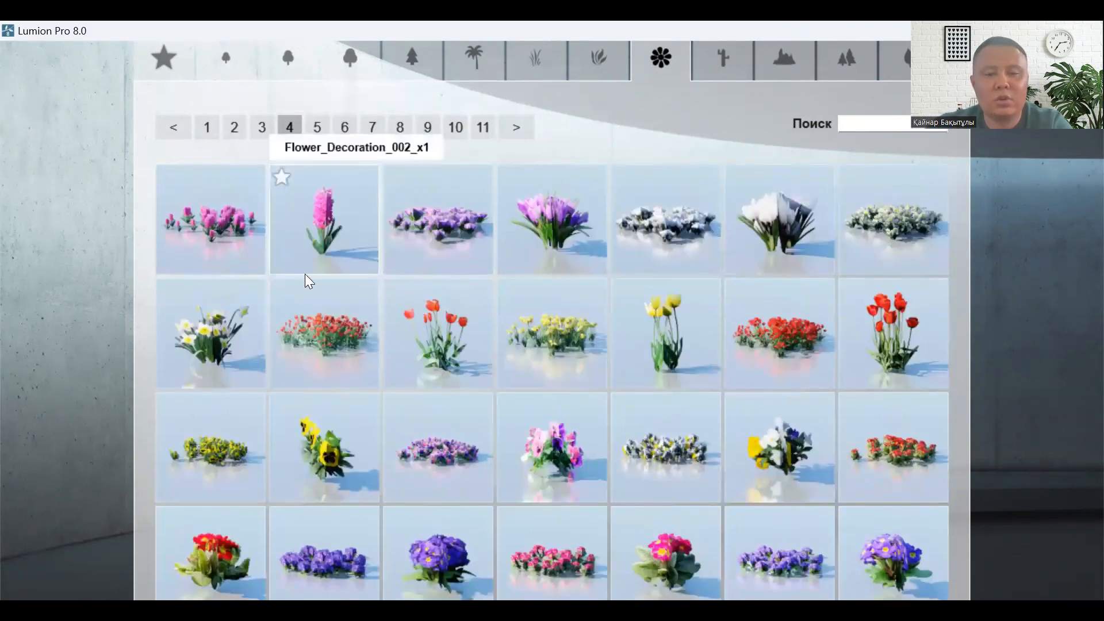
left_click(323, 329)
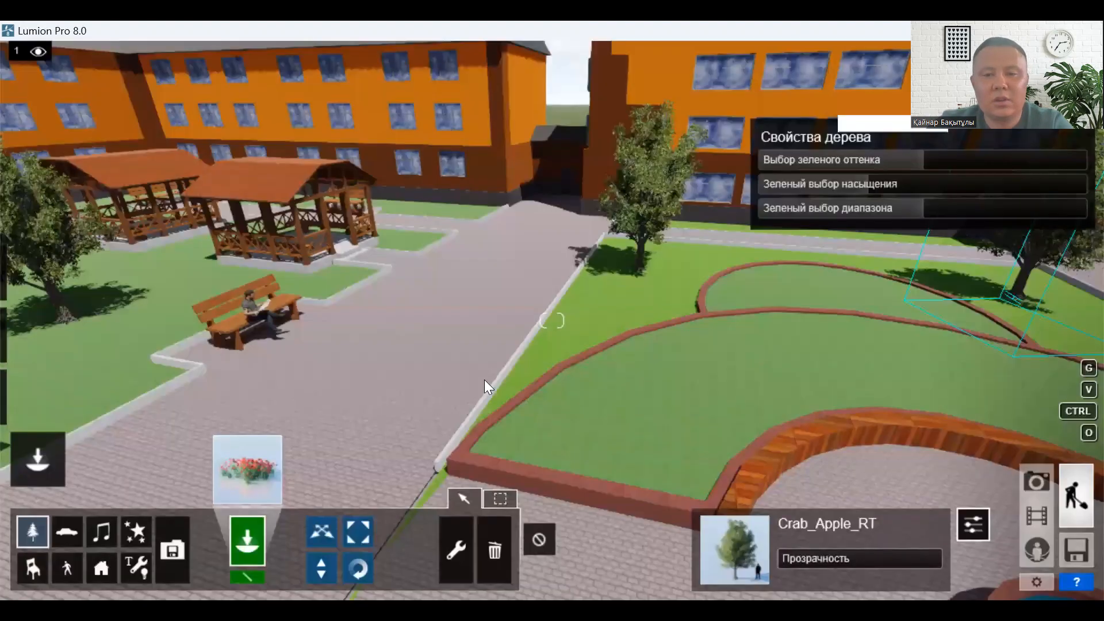
Step: Plant a row of red flower clumps across the large curved bed beside the fountain plaza
left_click(611, 422)
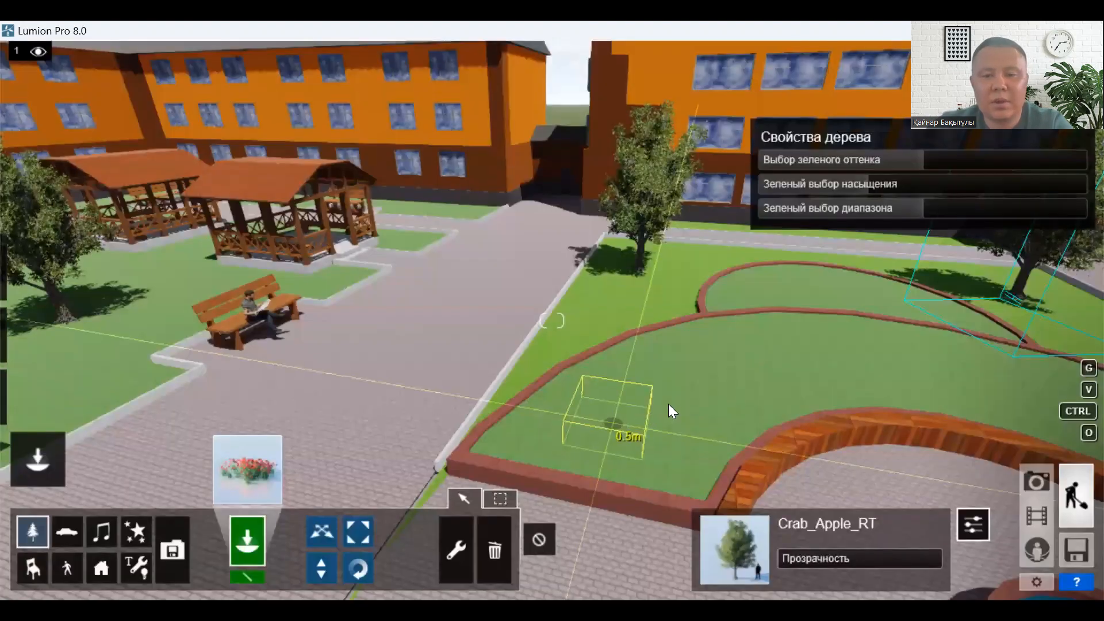
left_click(685, 395)
left_click(777, 367)
left_click(944, 369)
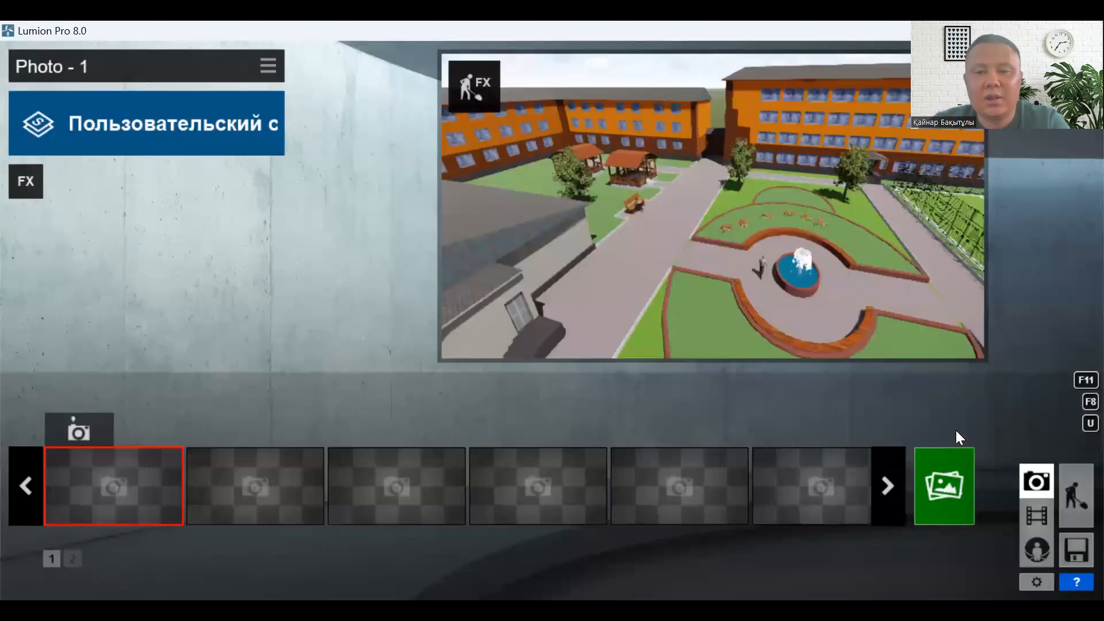
Step: Frame a closer view of the fountain with the gazebos behind it and store it as Photo - 1
mouse_move(805, 306)
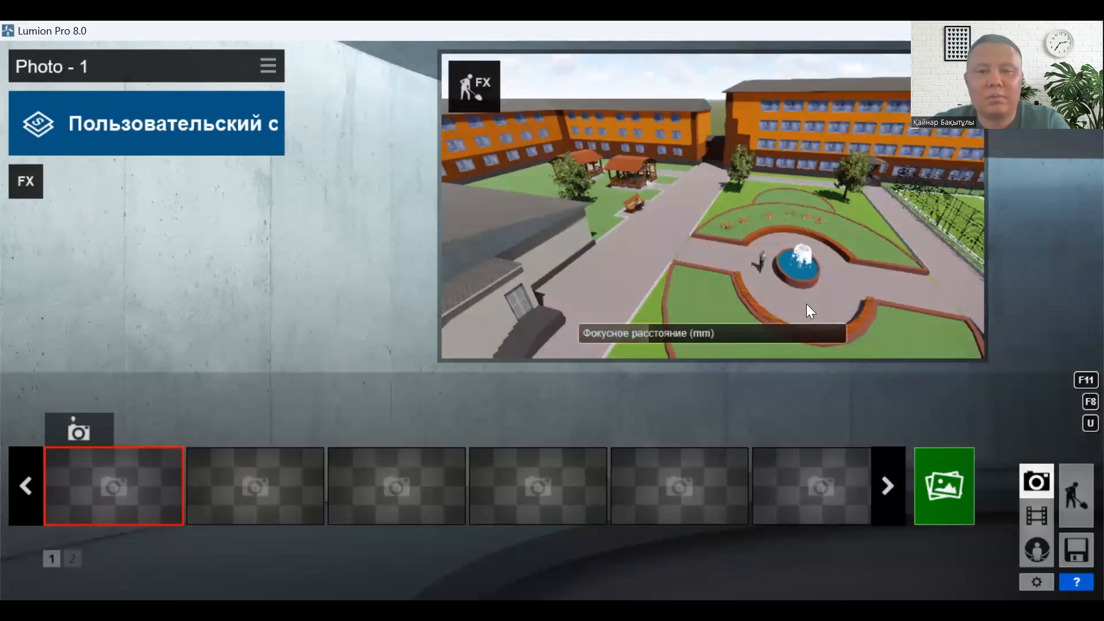
key("a")
key("d")
key("d")
key("w")
right_click_drag(807, 288, 777, 278)
key("w")
key("d")
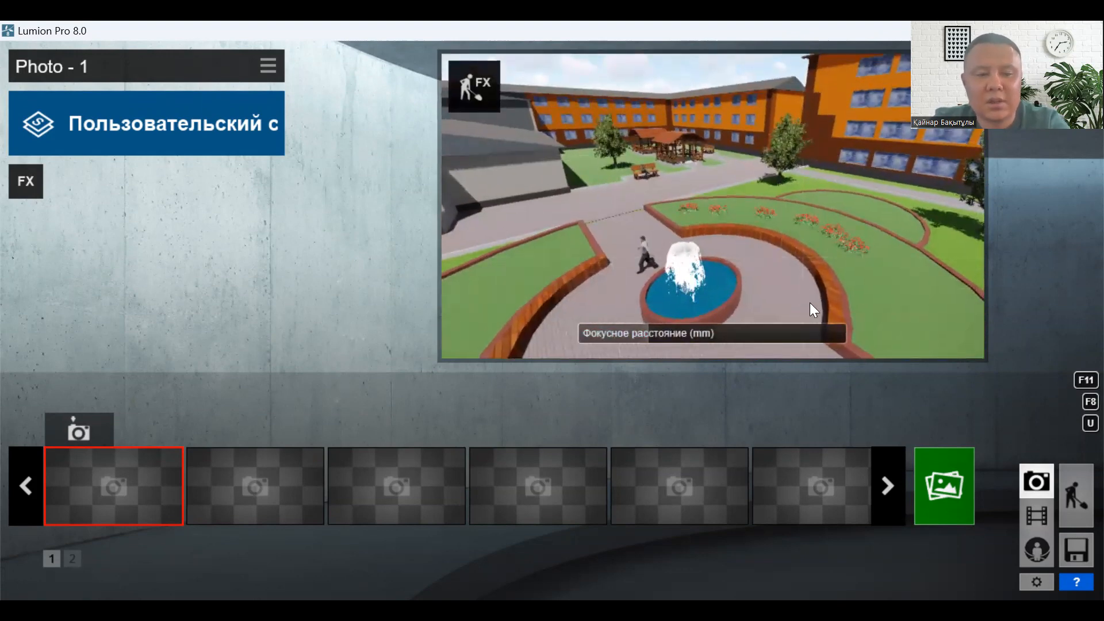
key("ctrl+1")
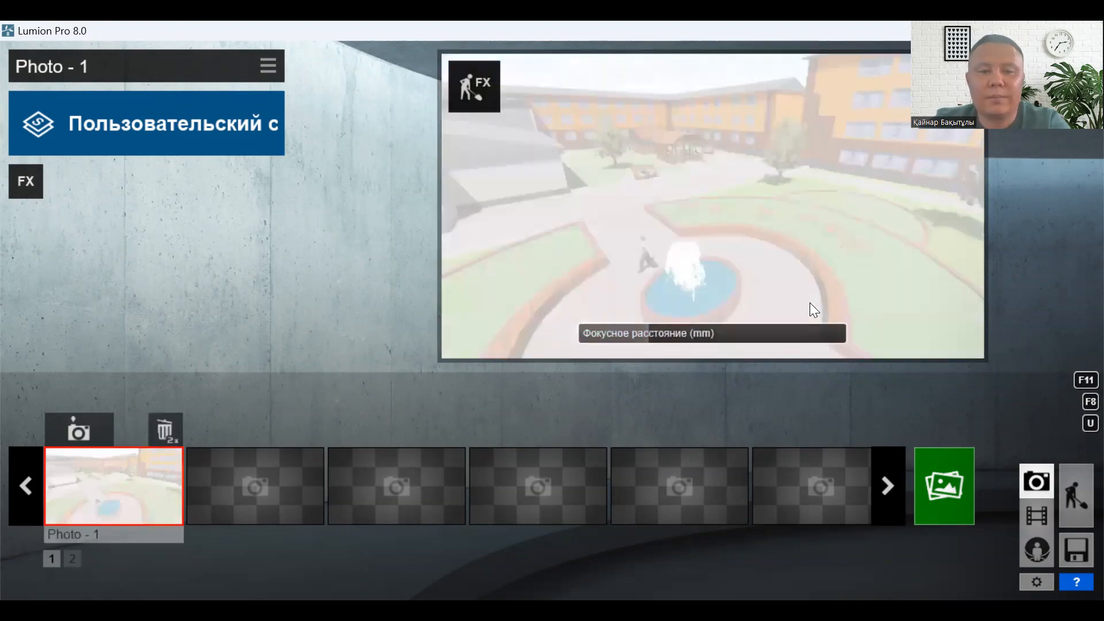
Step: Frame a second view of the fountain facing the flower bed and main building, and store it as Photo - 2
mouse_move(809, 303)
right_mouse_down()
mouse_move(869, 301)
mouse_move(811, 302)
right_mouse_up()
key("a")
key("d")
key("ctrl+2")
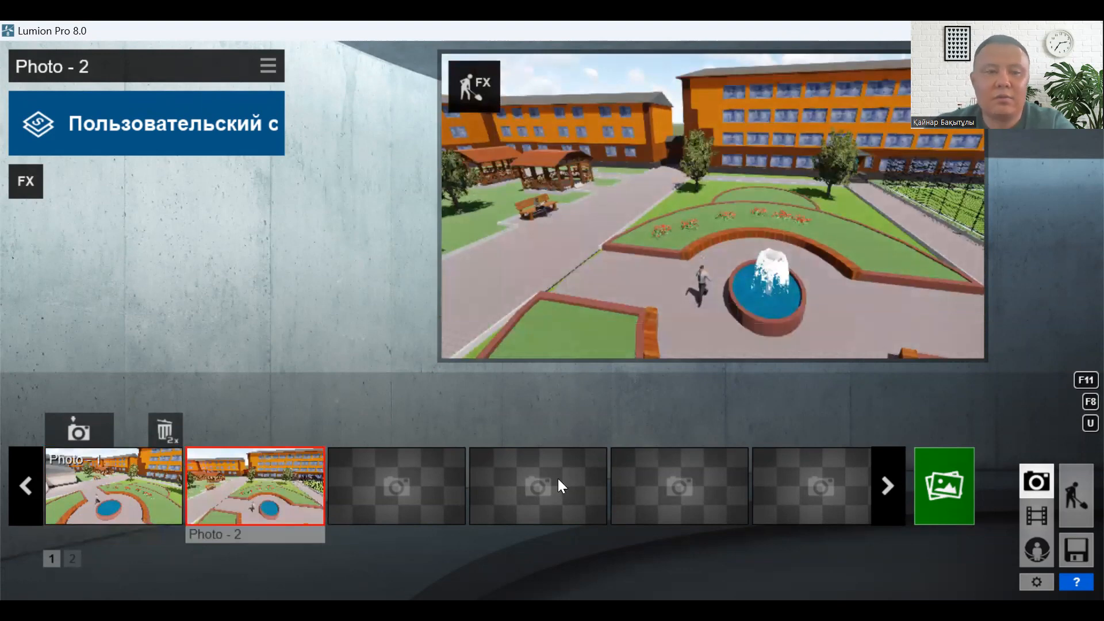
Step: Start a photo set render of Photo - 1 and Photo - 2 at print size
left_click(943, 496)
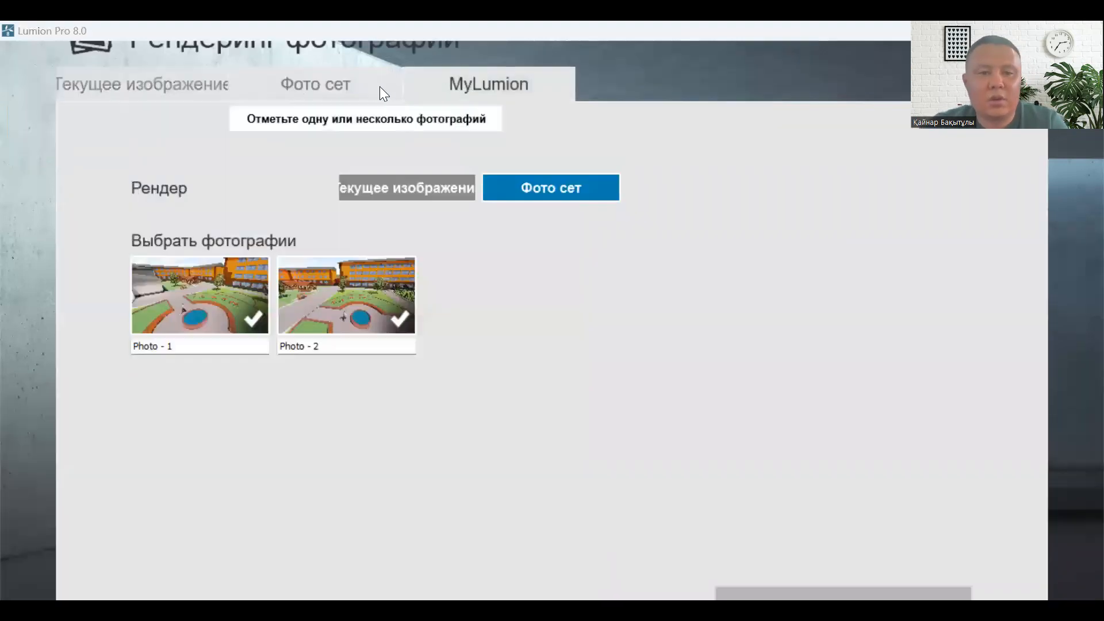
left_click(343, 86)
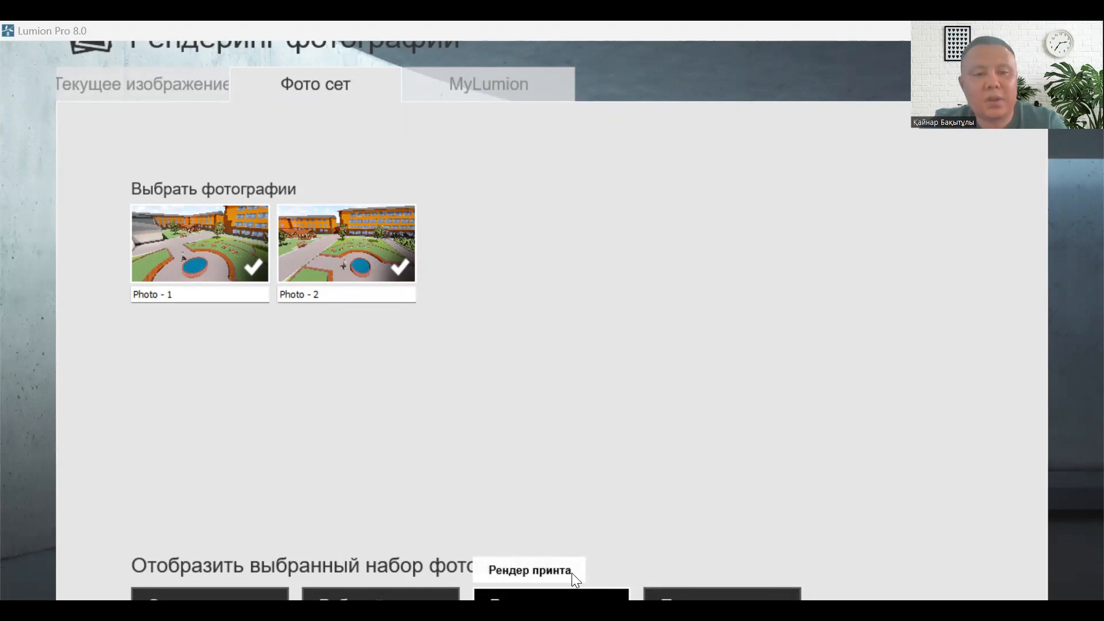
left_click(572, 573)
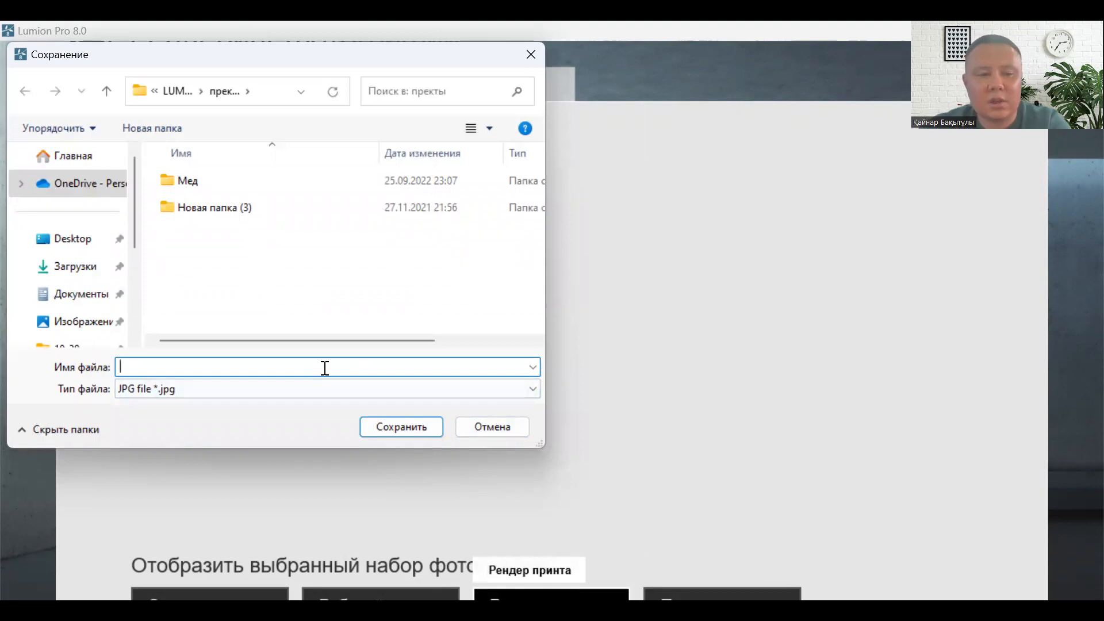
Step: Save the rendered photo set to the Desktop as JPG files with the base name OTO
left_click(90, 246)
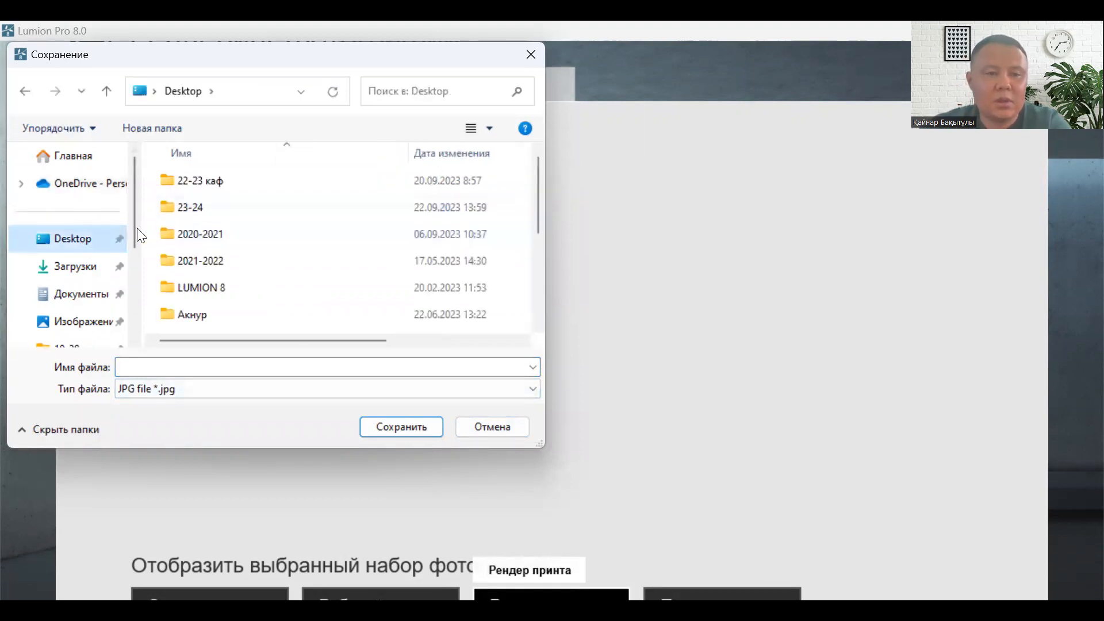
left_click(211, 365)
type("1111")
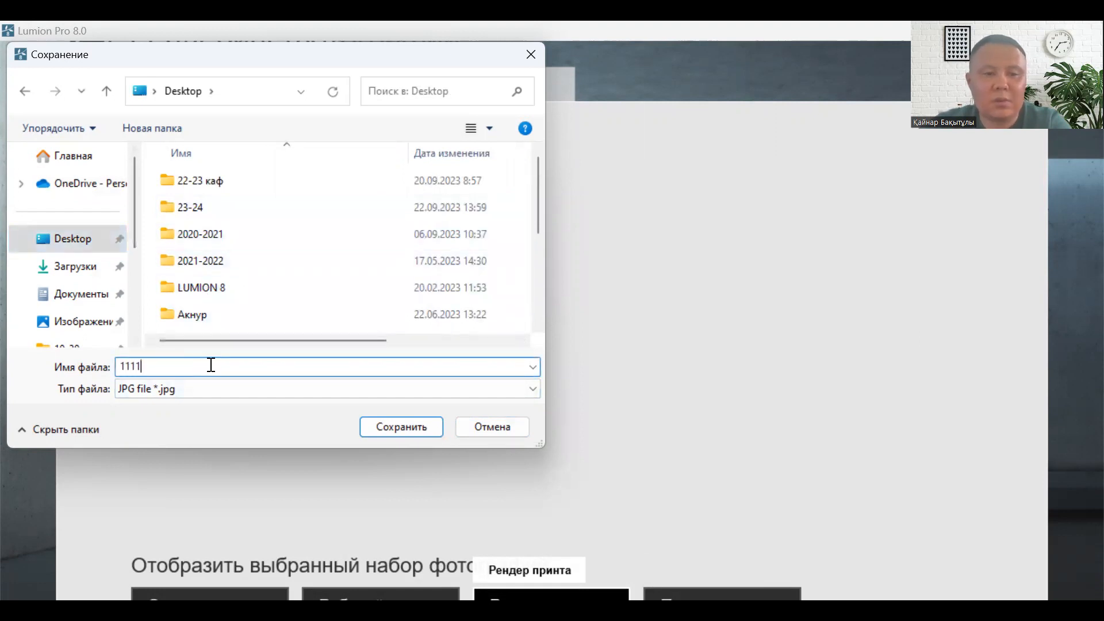
left_click_drag(197, 363, 114, 364)
type("ОТО")
left_click(415, 430)
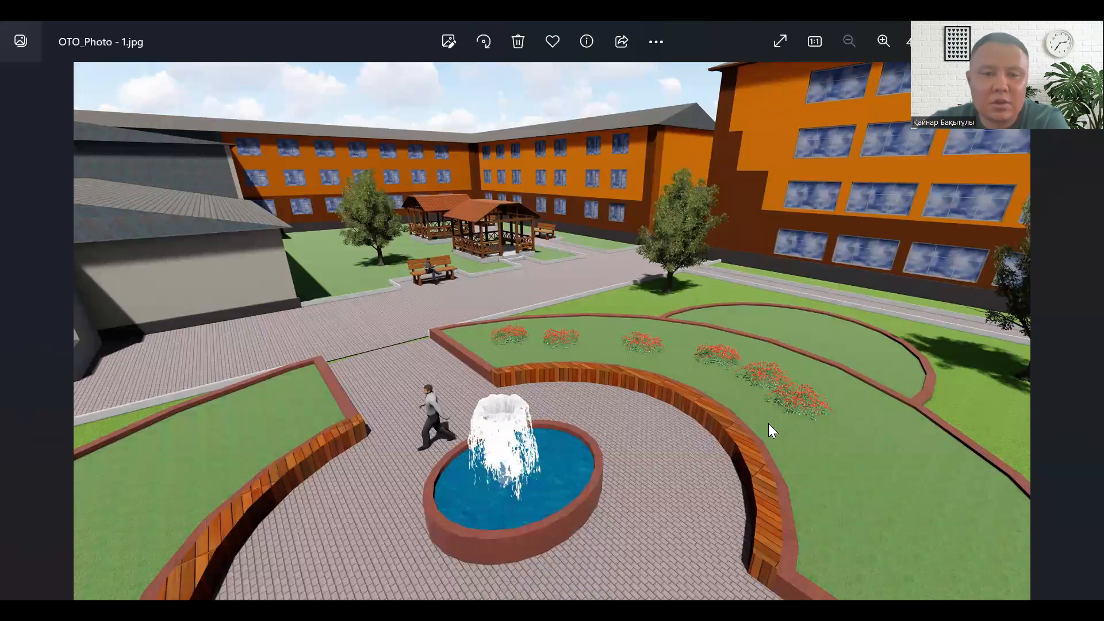
Step: Switch between the rendered images OTO_Photo - 1.jpg and OTO_Photo - 2.jpg in the image viewer to review them
key("Right")
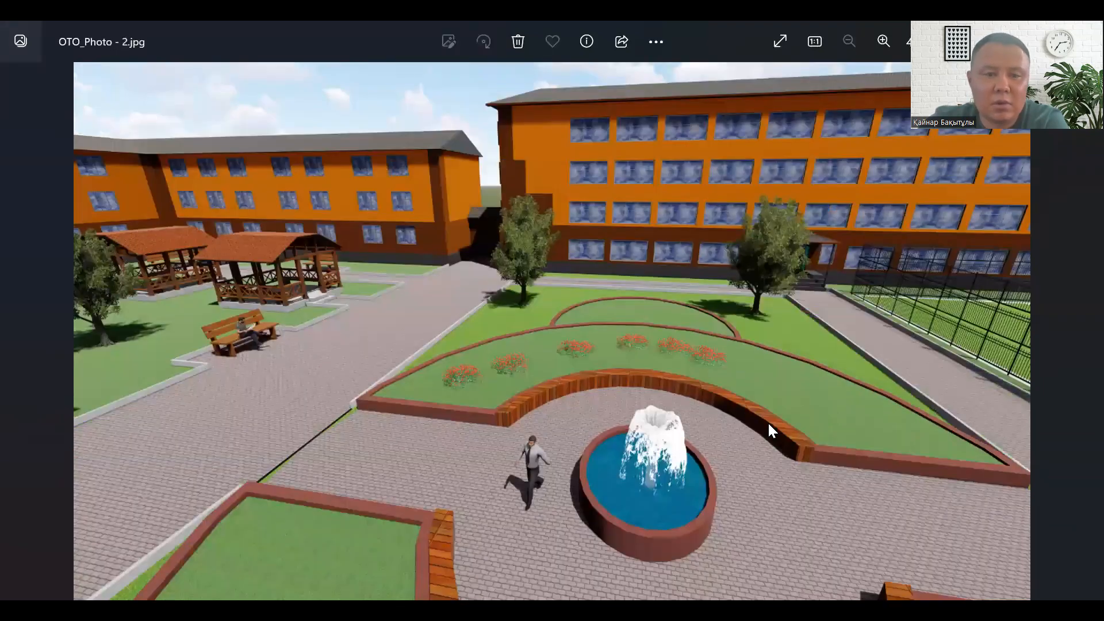
key("Left")
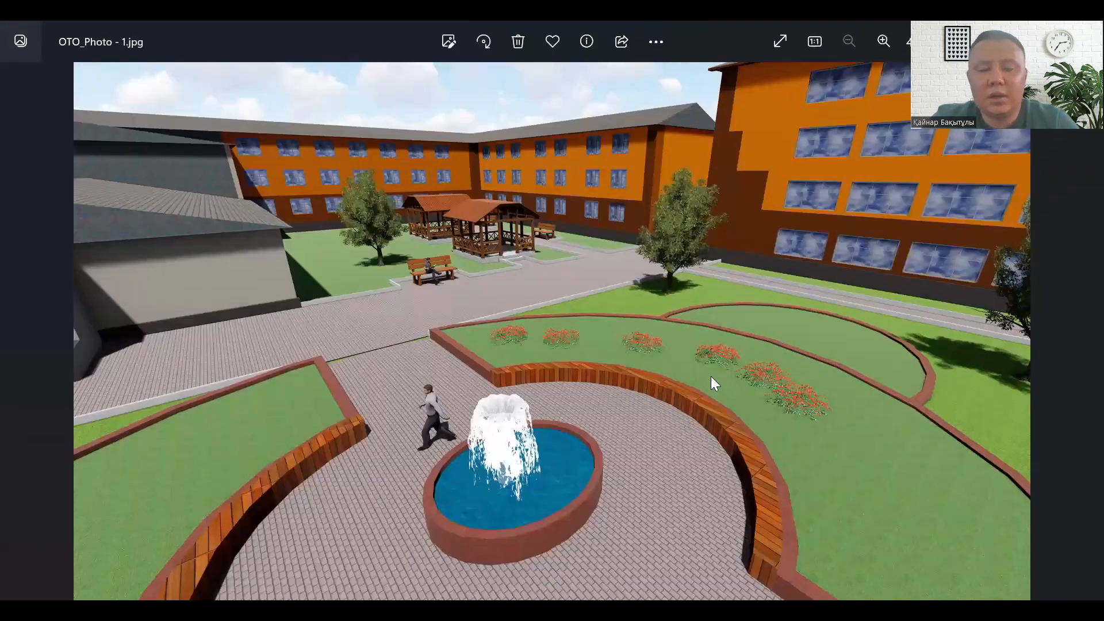